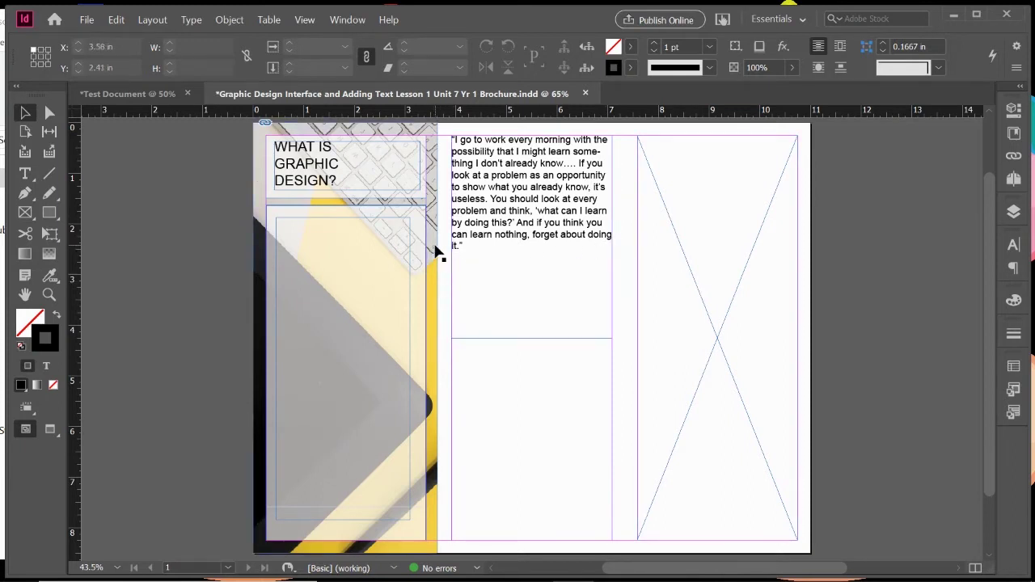
Select the empty 3.1667 × 8 in placeholder frame in the right column
{"action": "left_click", "coordinate": [435, 253]}
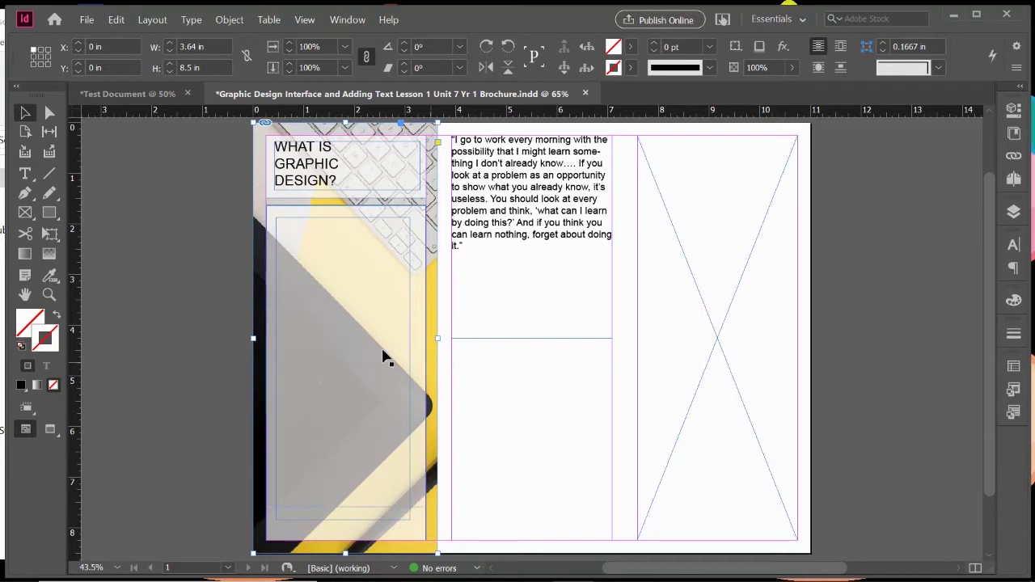
{"action": "left_click", "coordinate": [27, 218]}
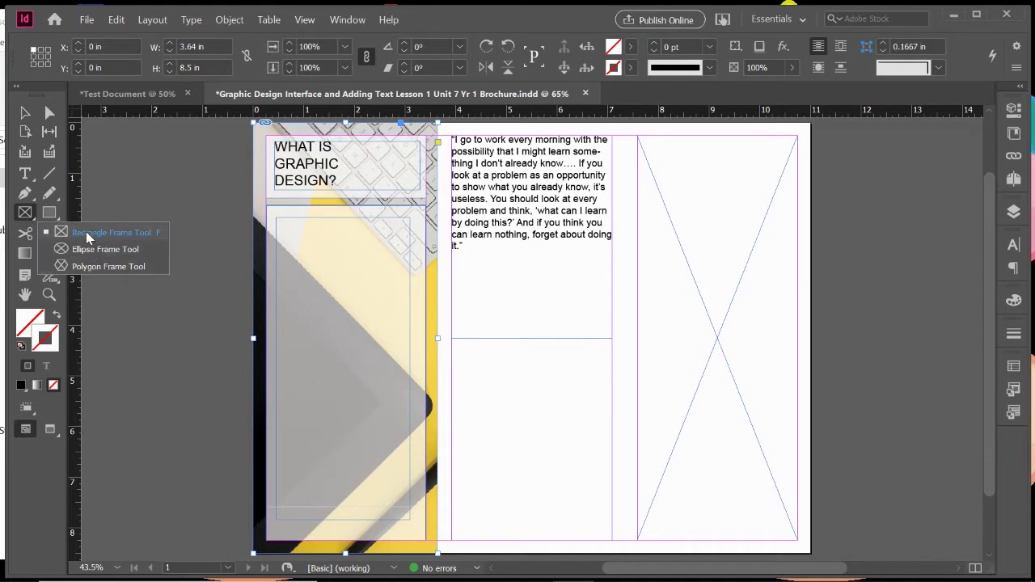
{"action": "left_click", "coordinate": [27, 215]}
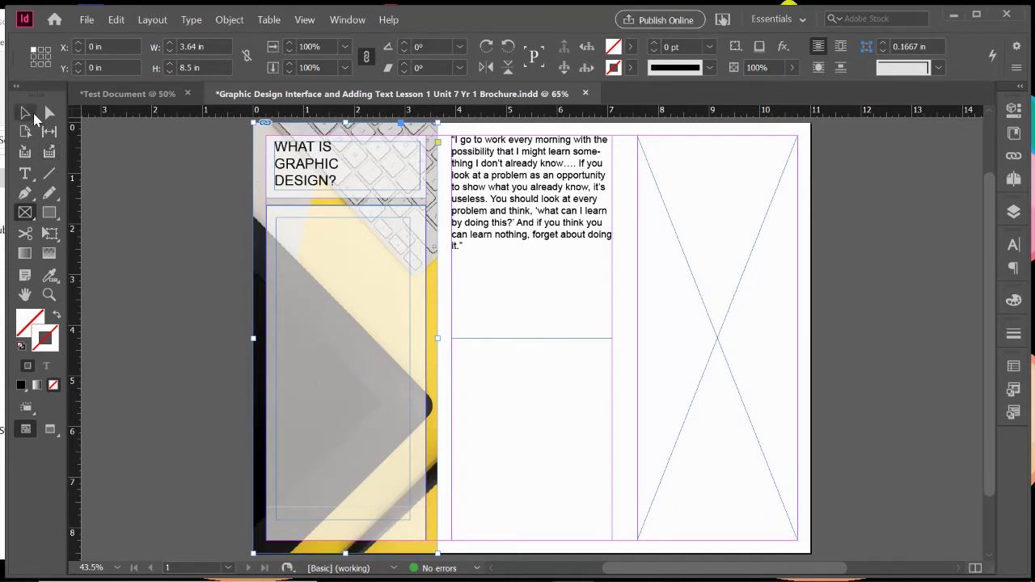
{"action": "left_click", "coordinate": [33, 116]}
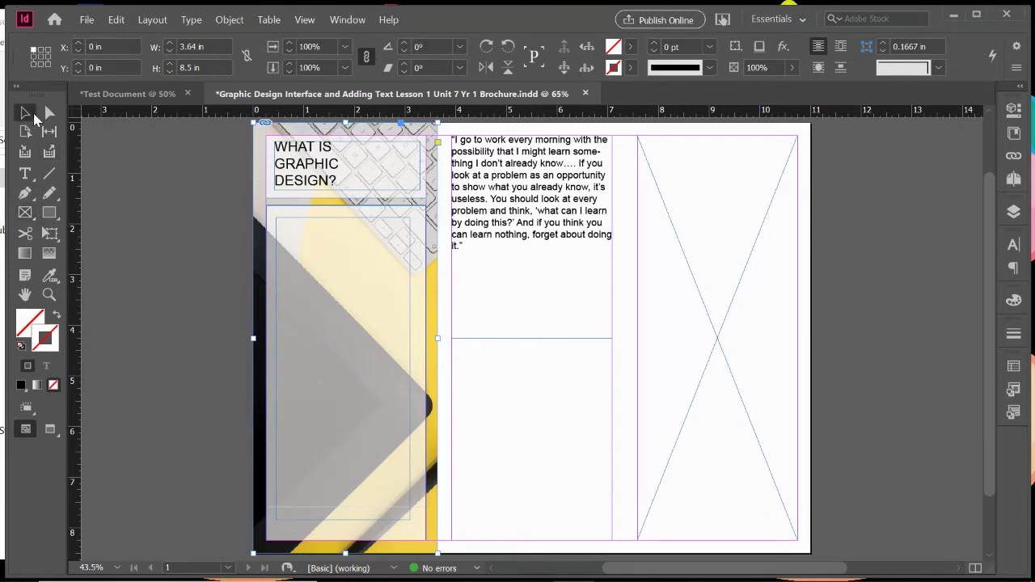
{"action": "left_click", "coordinate": [679, 253]}
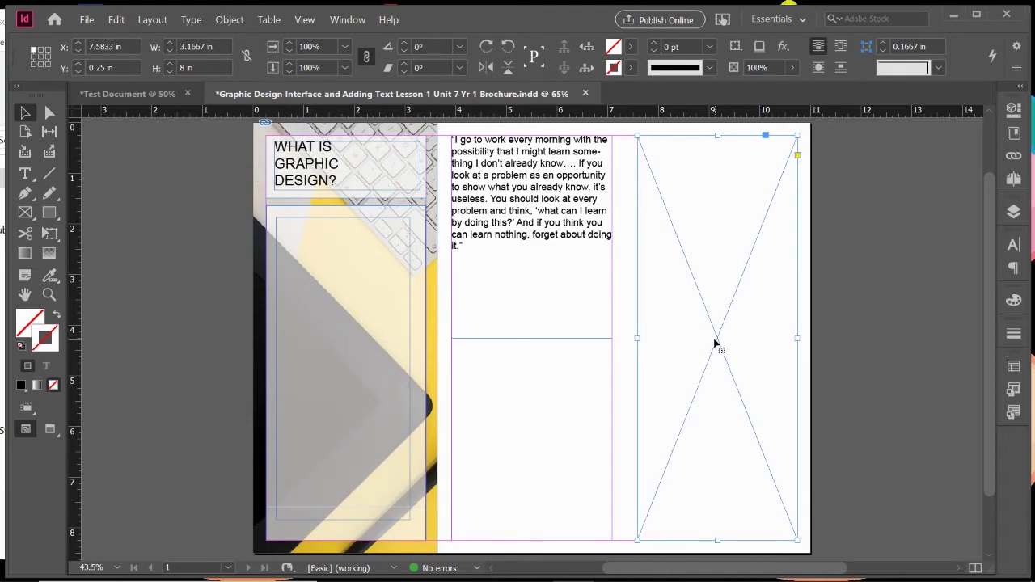
Place the 'computer' image into the selected right-panel frame with File > Place
{"action": "left_click", "coordinate": [87, 19]}
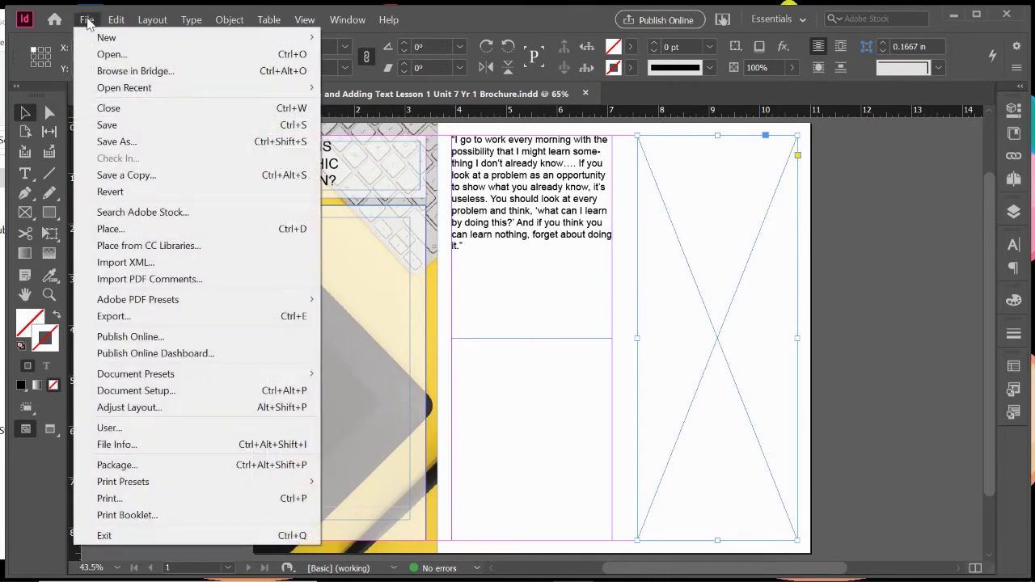
{"action": "left_click", "coordinate": [113, 229]}
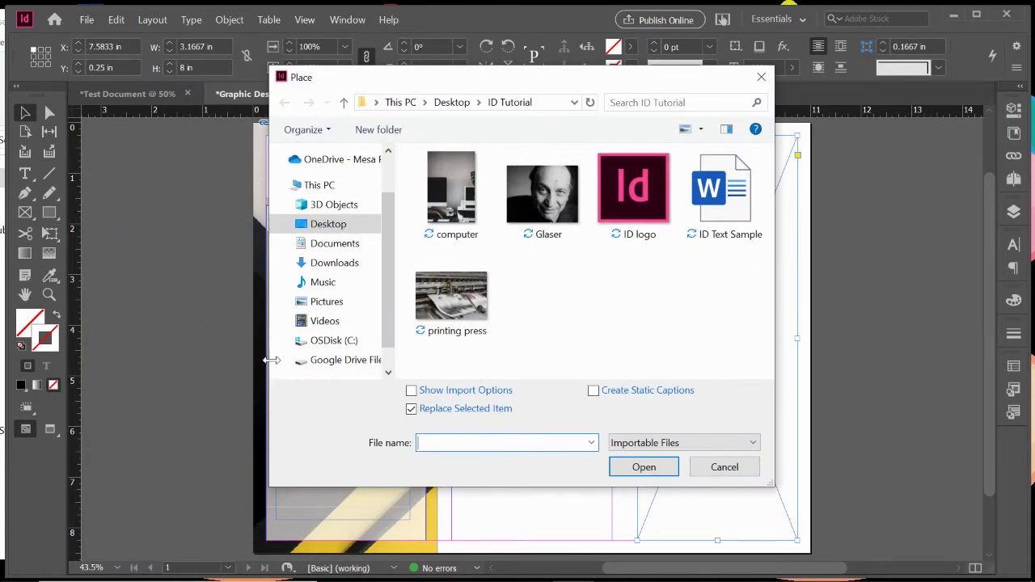
{"action": "left_click_drag", "start_coordinate": [394, 71], "coordinate": [648, 82]}
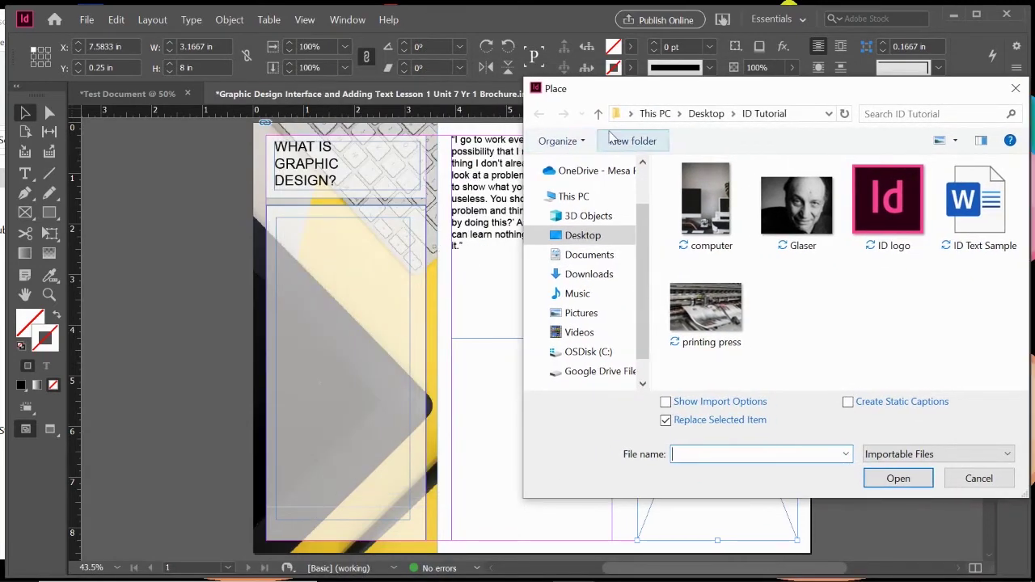
{"action": "left_click_drag", "start_coordinate": [676, 97], "coordinate": [468, 43]}
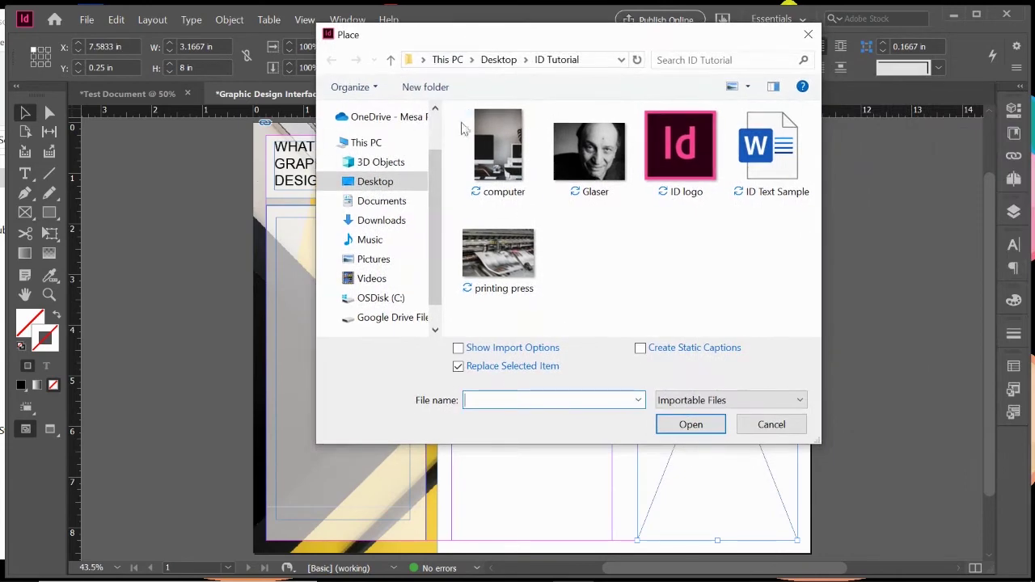
{"action": "left_click", "coordinate": [496, 135]}
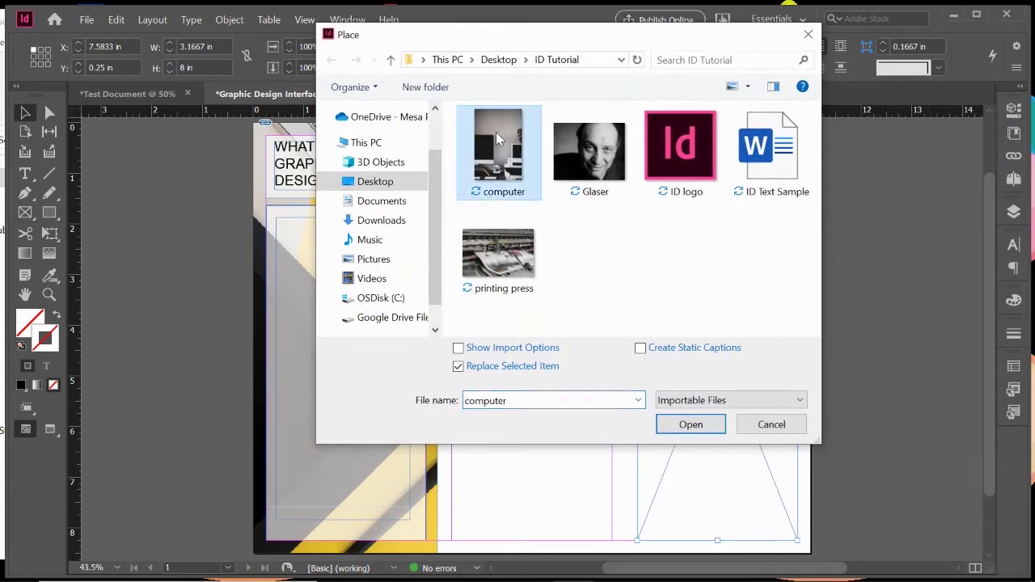
{"action": "left_click", "coordinate": [693, 426]}
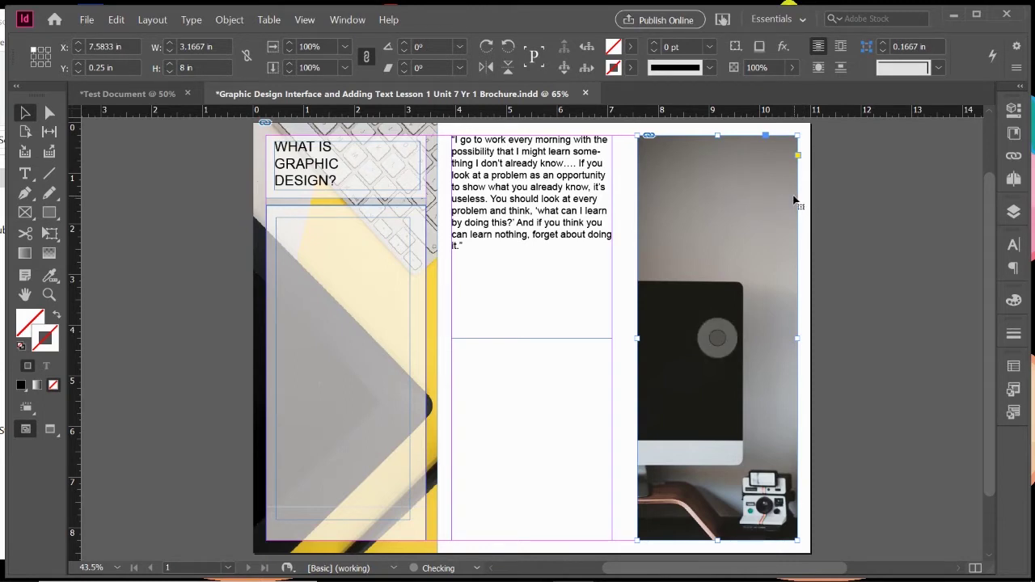
Select the computer photo content inside its frame with the content grabber
{"action": "left_click_drag", "start_coordinate": [796, 200], "coordinate": [929, 205]}
Zoom out and shift the computer photo left within its frame
{"action": "scroll", "coordinate": [837, 255], "scroll_direction": "up", "scroll_amount": 1}
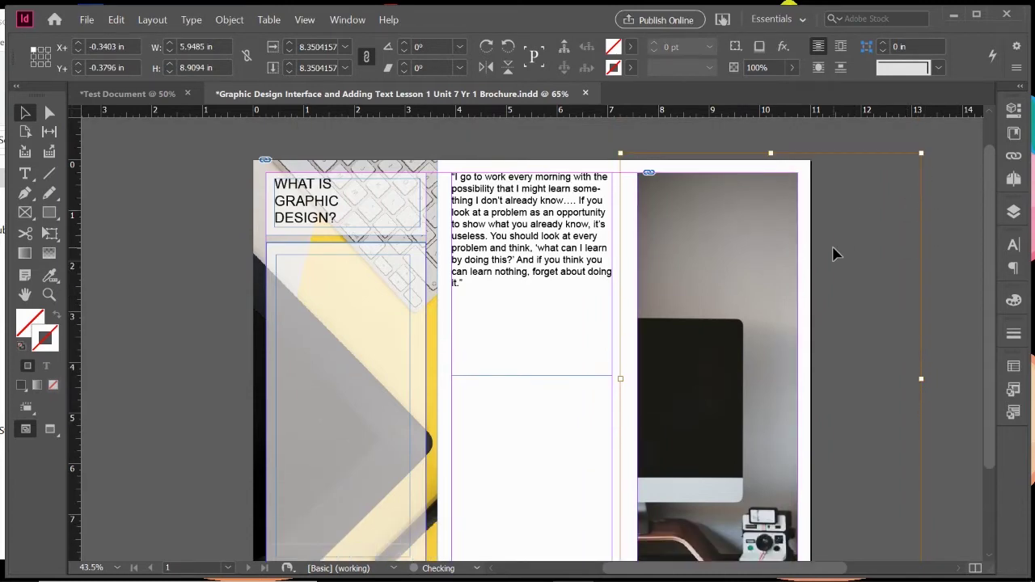
{"action": "key", "text": "ctrl+minus"}
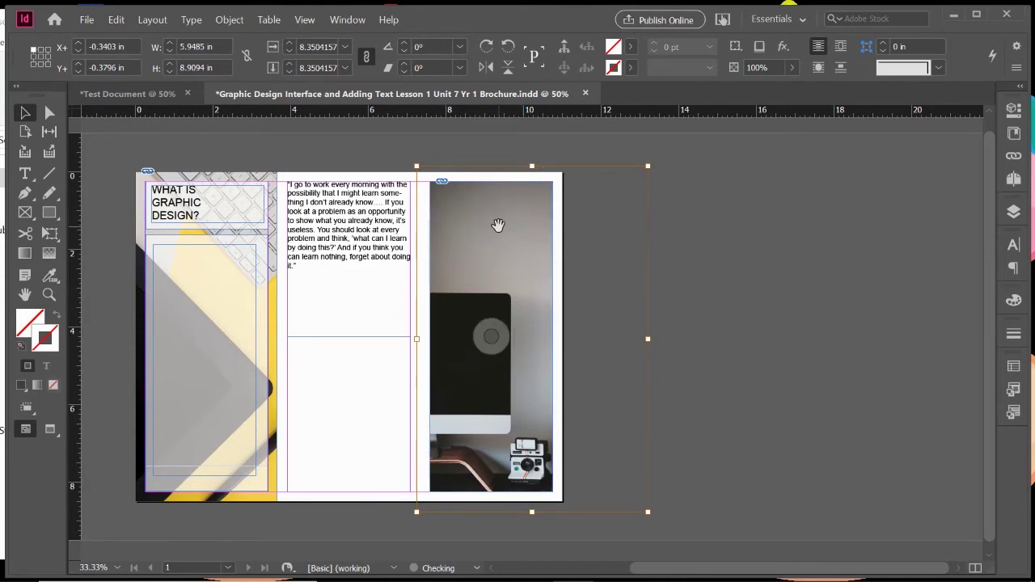
{"action": "left_click_drag", "start_coordinate": [525, 223], "coordinate": [462, 224]}
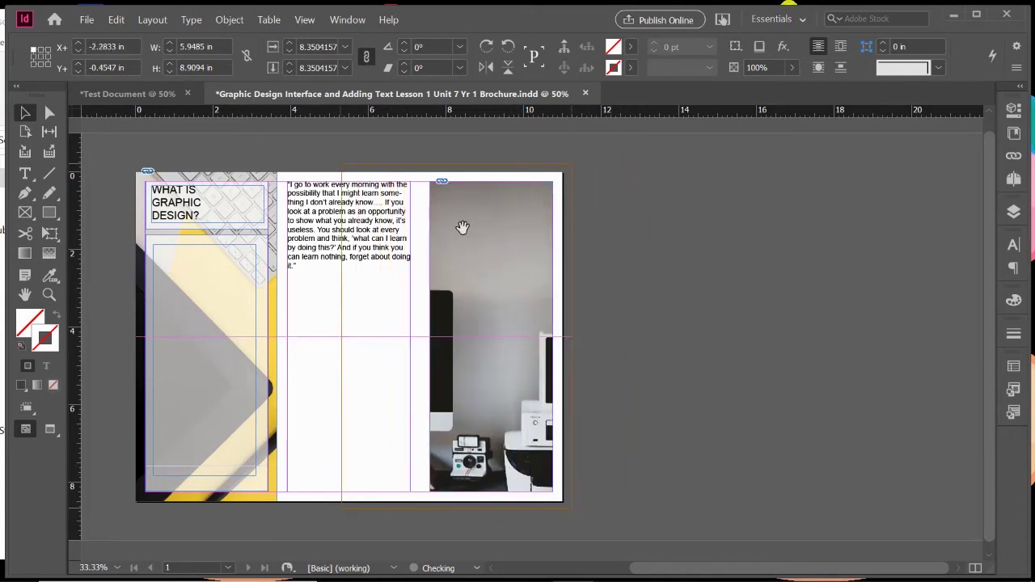
{"action": "mouse_move", "coordinate": [522, 234]}
{"action": "left_mouse_down"}
{"action": "mouse_move", "coordinate": [475, 231]}
{"action": "mouse_move", "coordinate": [539, 238]}
{"action": "left_mouse_up"}
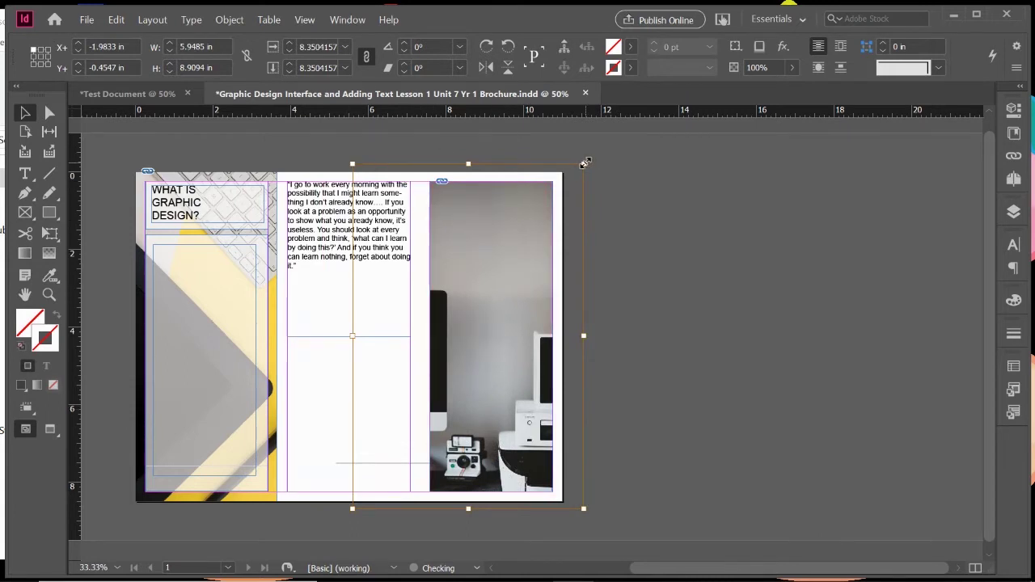
Scale the computer photo to 5.3413 × 8 in and shift it right to frame the desk
{"action": "left_click_drag", "start_coordinate": [584, 163], "coordinate": [559, 180]}
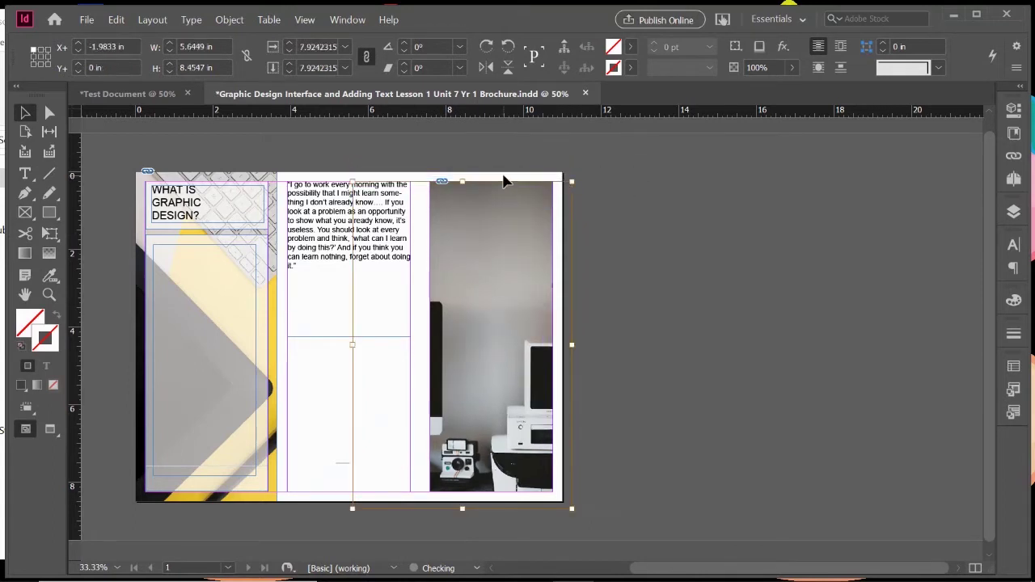
{"action": "left_click_drag", "start_coordinate": [353, 508], "coordinate": [365, 492]}
{"action": "left_click_drag", "start_coordinate": [474, 394], "coordinate": [495, 395]}
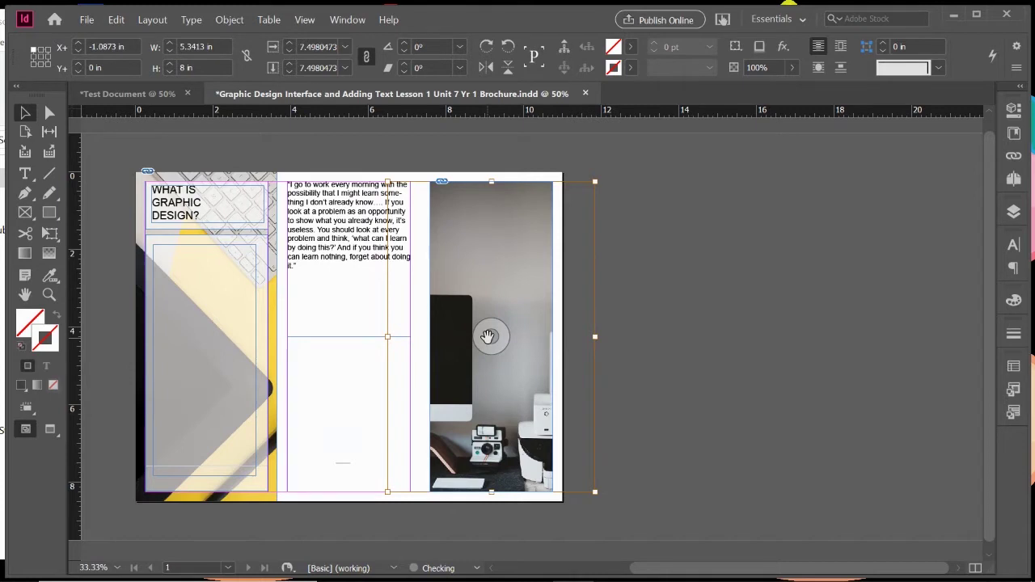
{"action": "left_click", "coordinate": [712, 313]}
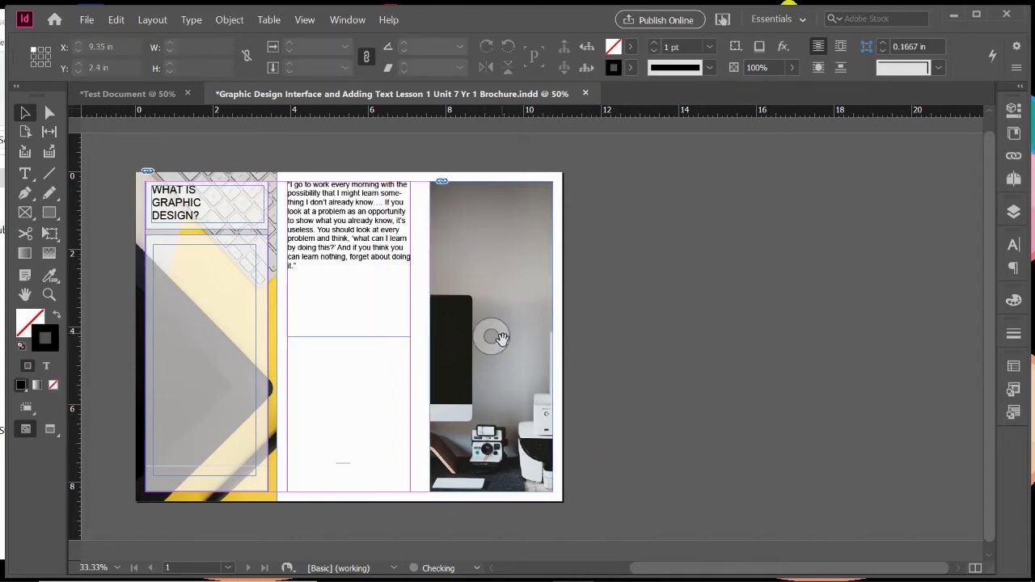
{"action": "mouse_move", "coordinate": [488, 338]}
{"action": "left_mouse_down"}
{"action": "mouse_move", "coordinate": [497, 320]}
{"action": "mouse_move", "coordinate": [496, 369]}
{"action": "mouse_move", "coordinate": [488, 337]}
{"action": "left_mouse_up"}
{"action": "left_click", "coordinate": [605, 323]}
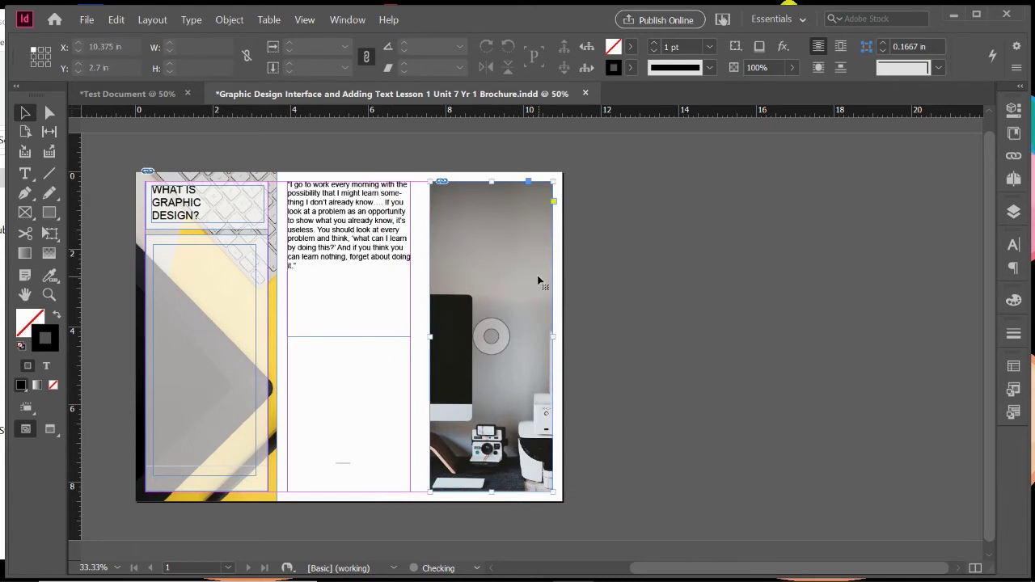
{"action": "mouse_move", "coordinate": [553, 181]}
{"action": "left_mouse_down"}
{"action": "mouse_move", "coordinate": [564, 171]}
{"action": "mouse_move", "coordinate": [526, 241]}
{"action": "mouse_move", "coordinate": [554, 181]}
{"action": "left_mouse_up"}
{"action": "left_click", "coordinate": [530, 217]}
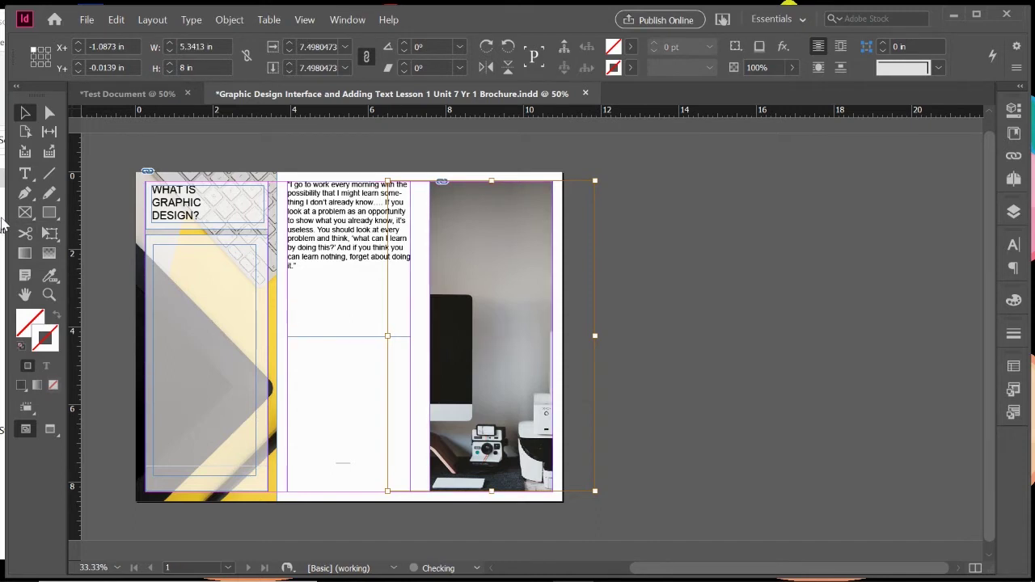
{"action": "left_click", "coordinate": [22, 216]}
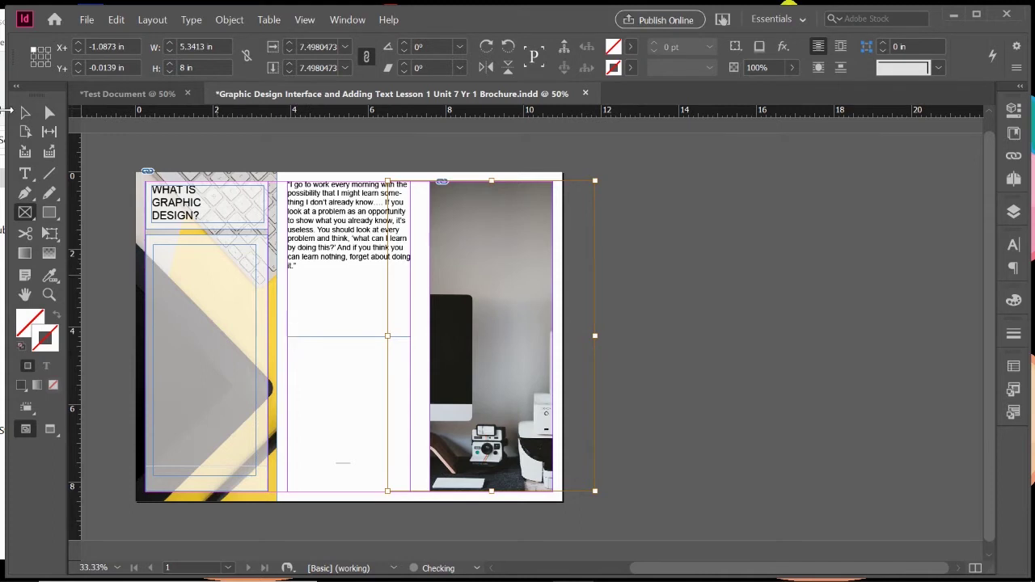
Draw an empty 2.3083 × 1.875 in graphic frame beneath the quote in the middle panel
{"action": "left_click", "coordinate": [25, 112]}
{"action": "left_click", "coordinate": [678, 205]}
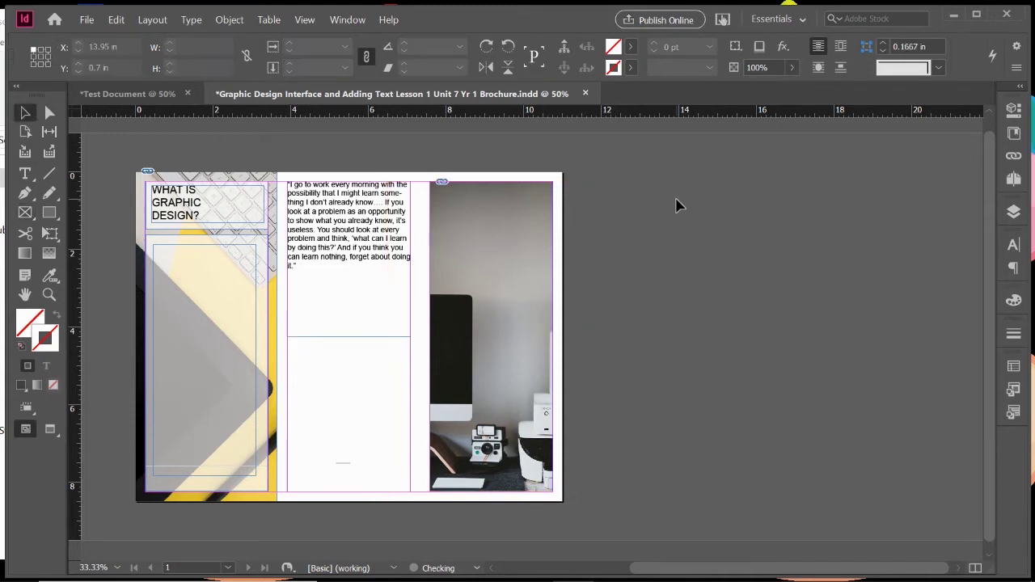
{"action": "left_click", "coordinate": [26, 213]}
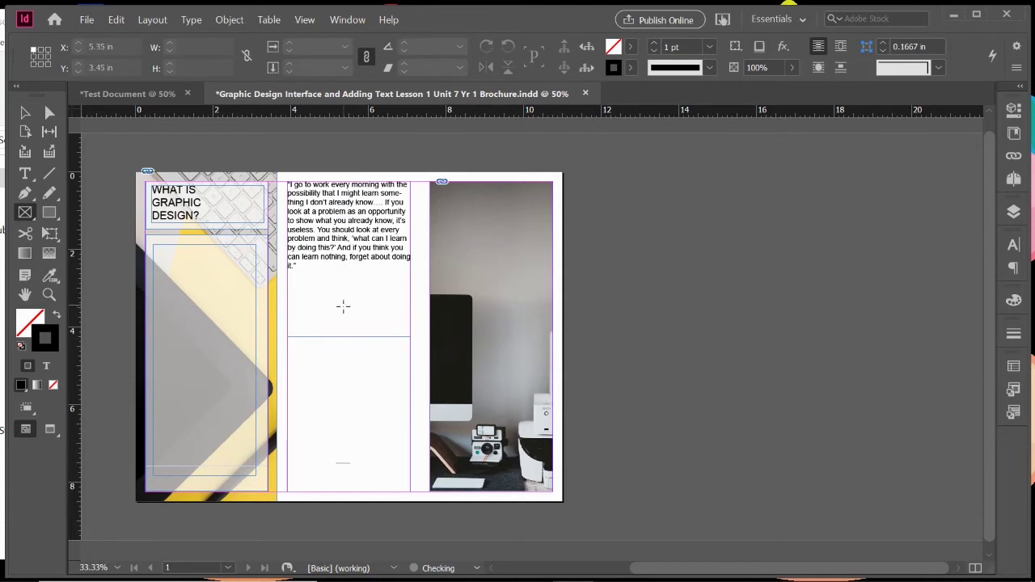
{"action": "left_click_drag", "start_coordinate": [321, 269], "coordinate": [410, 341]}
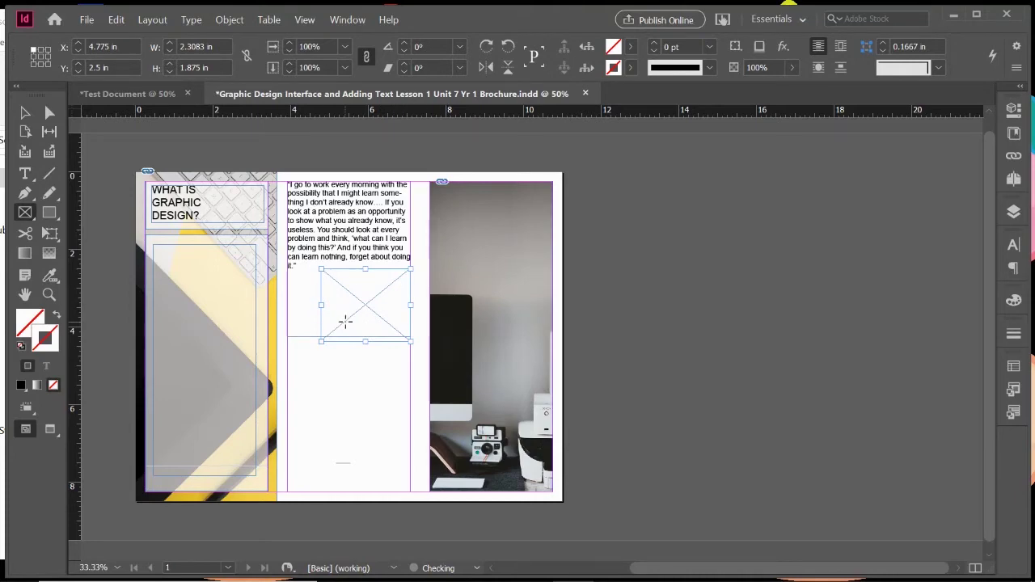
{"action": "left_click", "coordinate": [87, 20]}
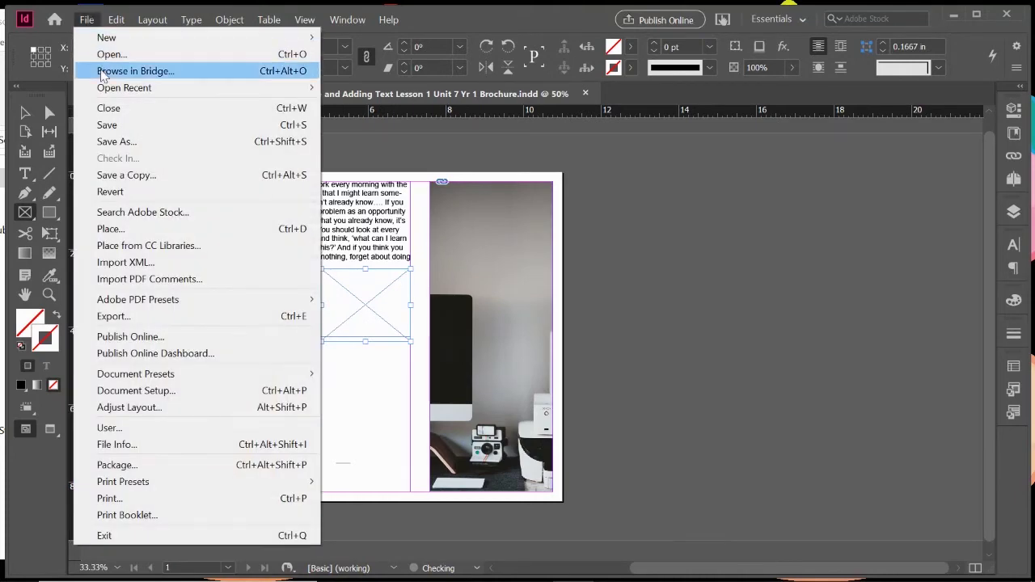
Place the Glaser portrait into the new frame under the quote
{"action": "left_click", "coordinate": [121, 227]}
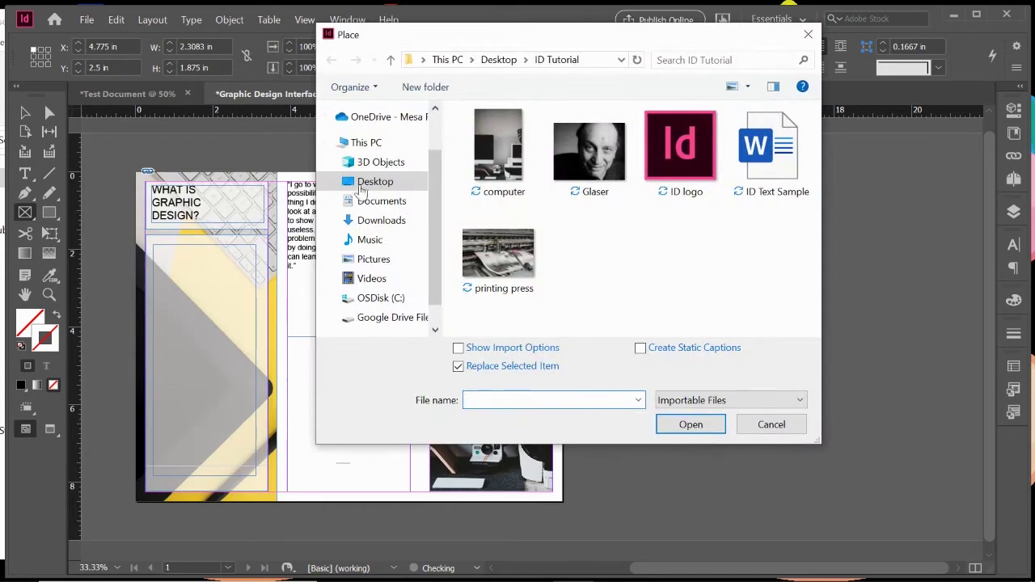
{"action": "left_click", "coordinate": [595, 144]}
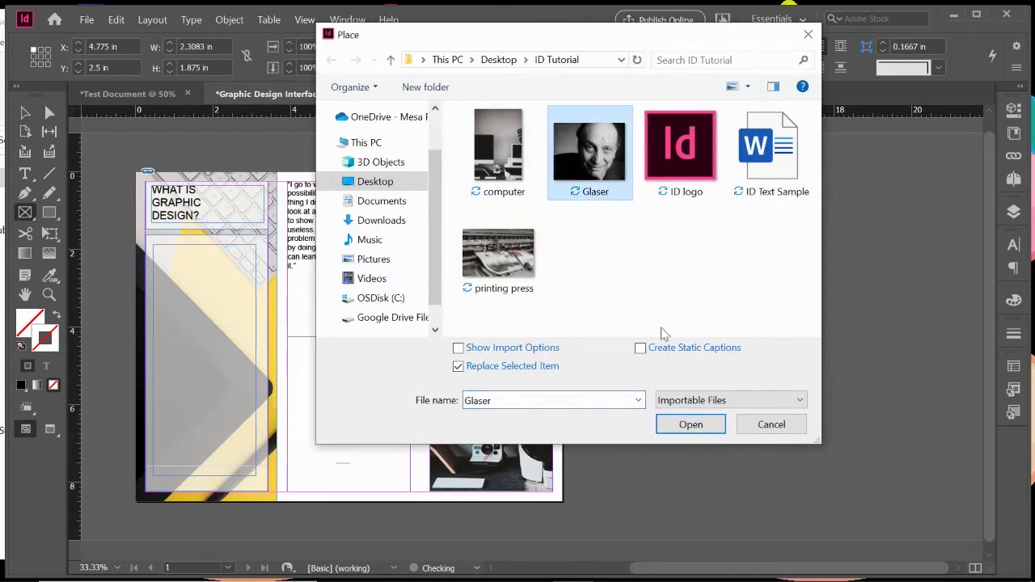
{"action": "left_click", "coordinate": [671, 426]}
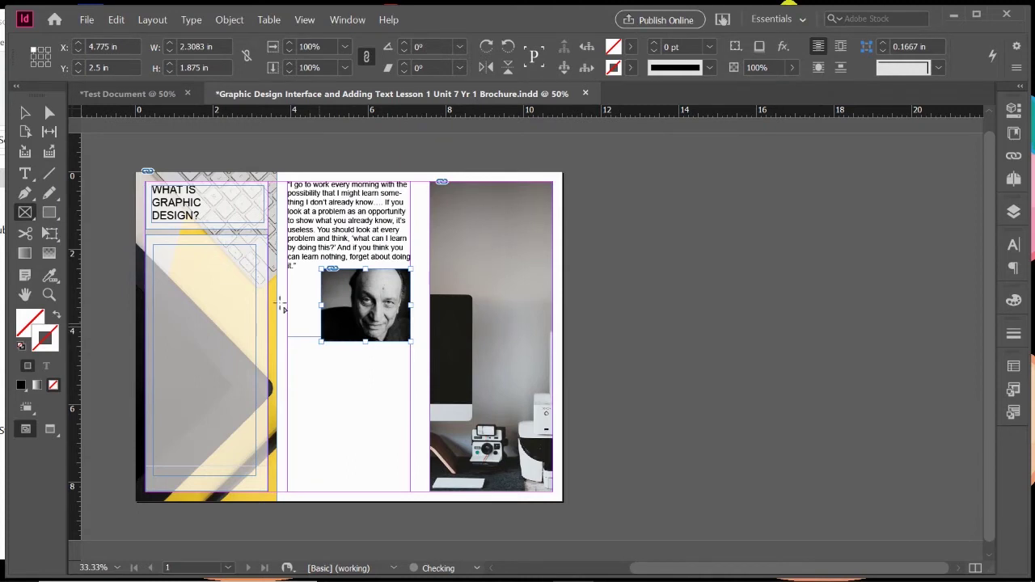
{"action": "left_click", "coordinate": [27, 119]}
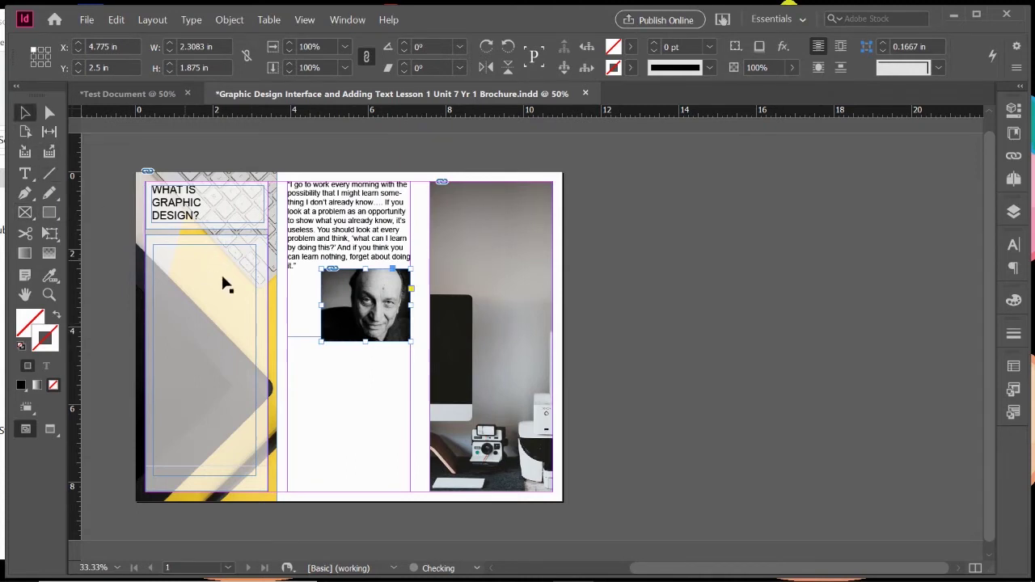
Enlarge the portrait to about 44% (4.2922 × 3.4705 in) for a tighter face crop
{"action": "left_click", "coordinate": [343, 318]}
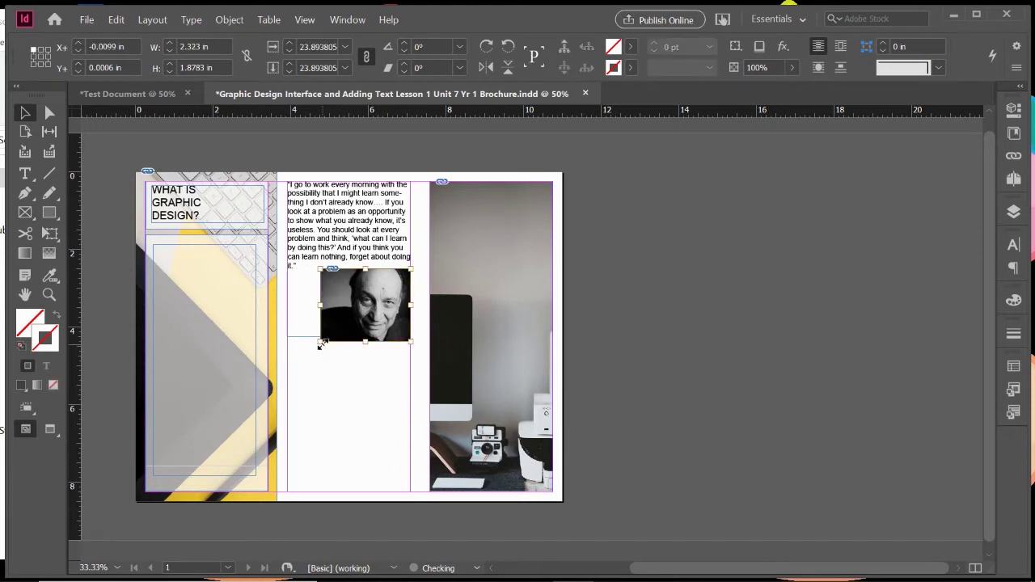
{"action": "left_click_drag", "start_coordinate": [321, 344], "coordinate": [295, 378]}
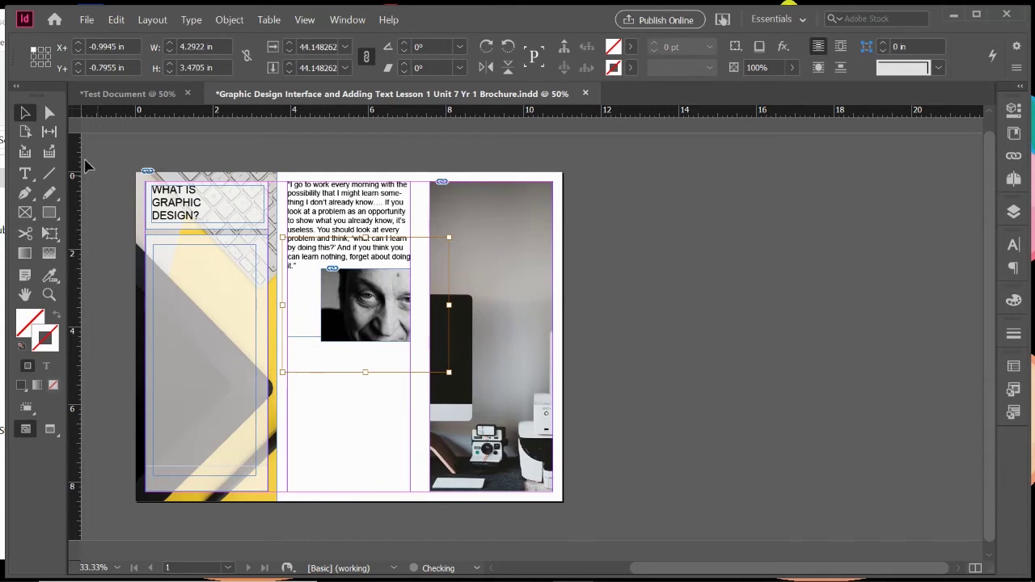
{"action": "left_click", "coordinate": [337, 418]}
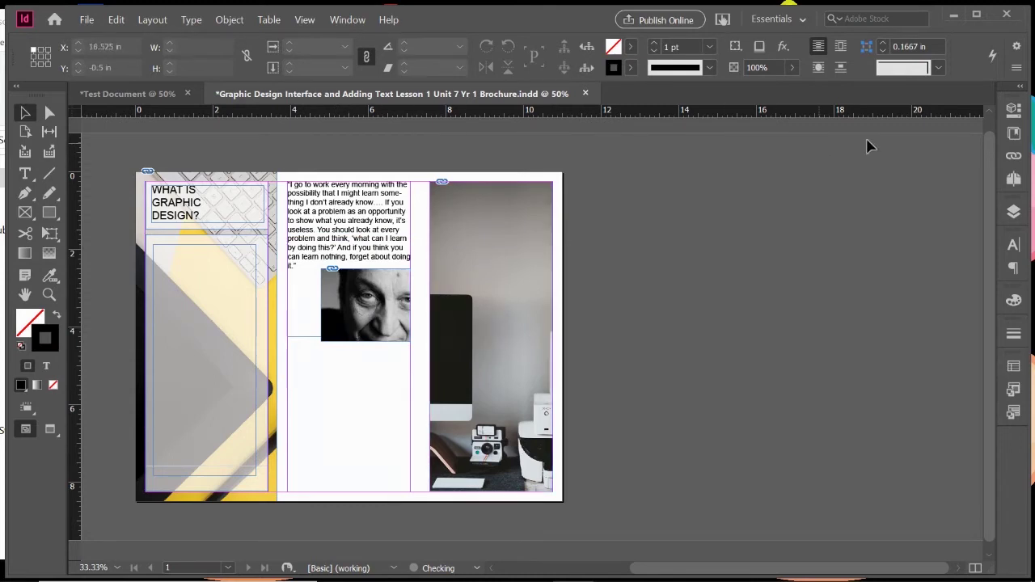
{"action": "left_click", "coordinate": [1015, 113]}
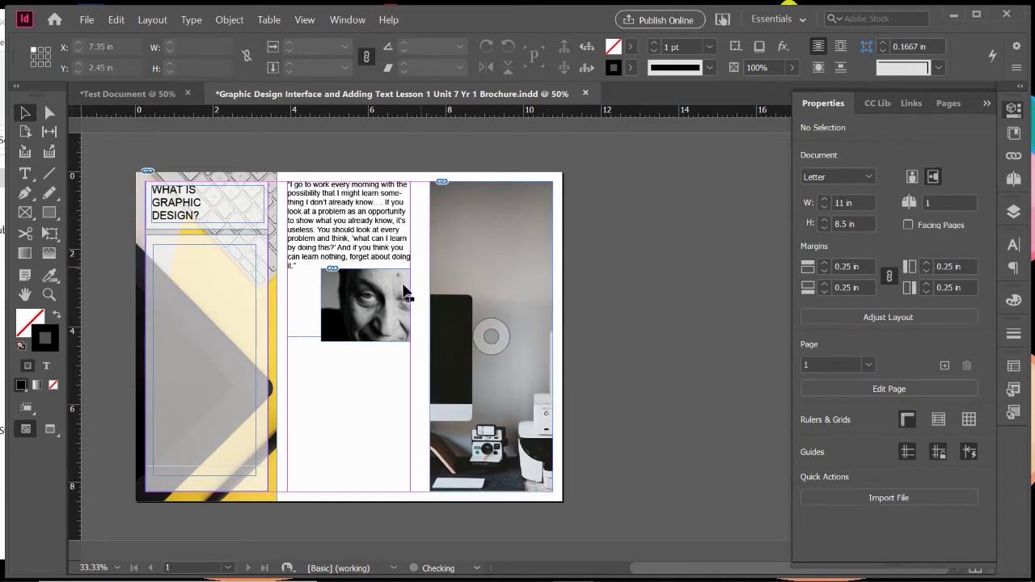
{"action": "left_click", "coordinate": [364, 343]}
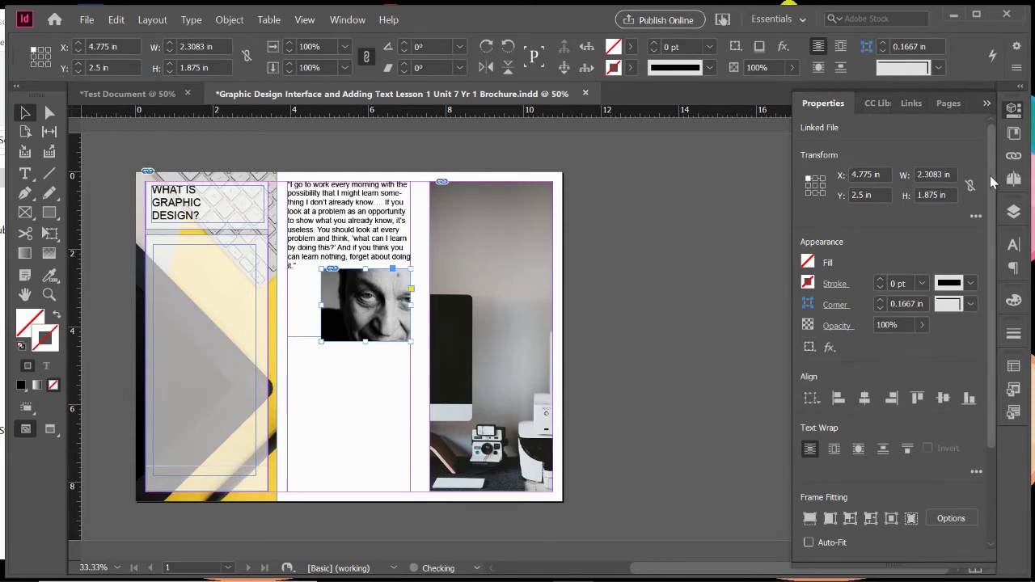
{"action": "left_click_drag", "start_coordinate": [994, 180], "coordinate": [1003, 277]}
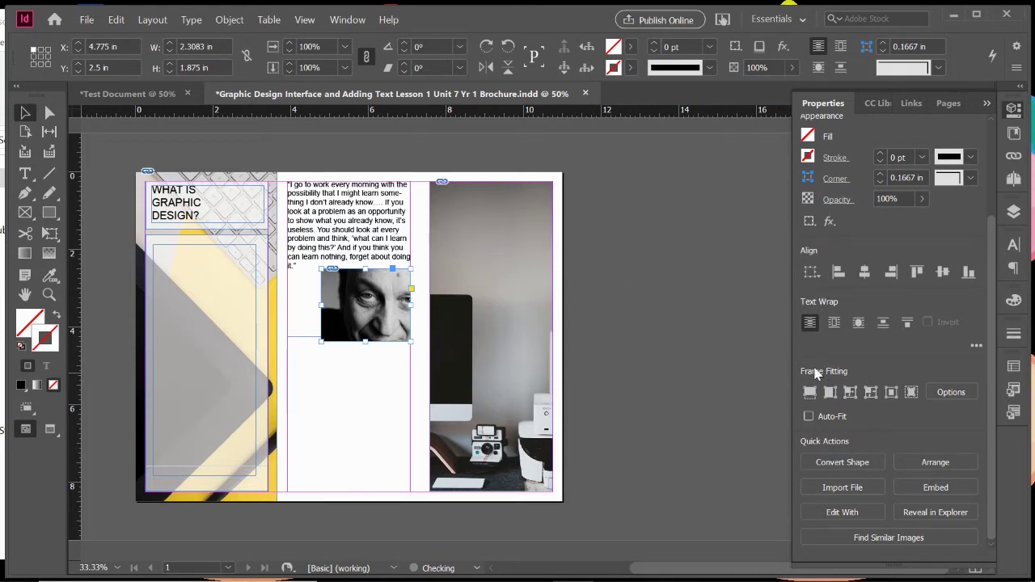
{"action": "left_click", "coordinate": [331, 325]}
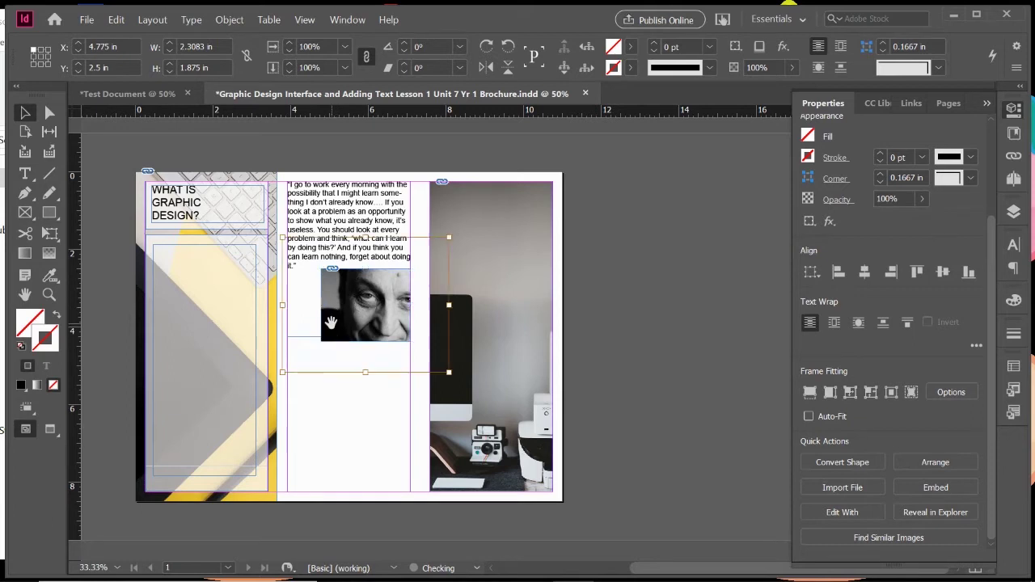
{"action": "left_click", "coordinate": [389, 341]}
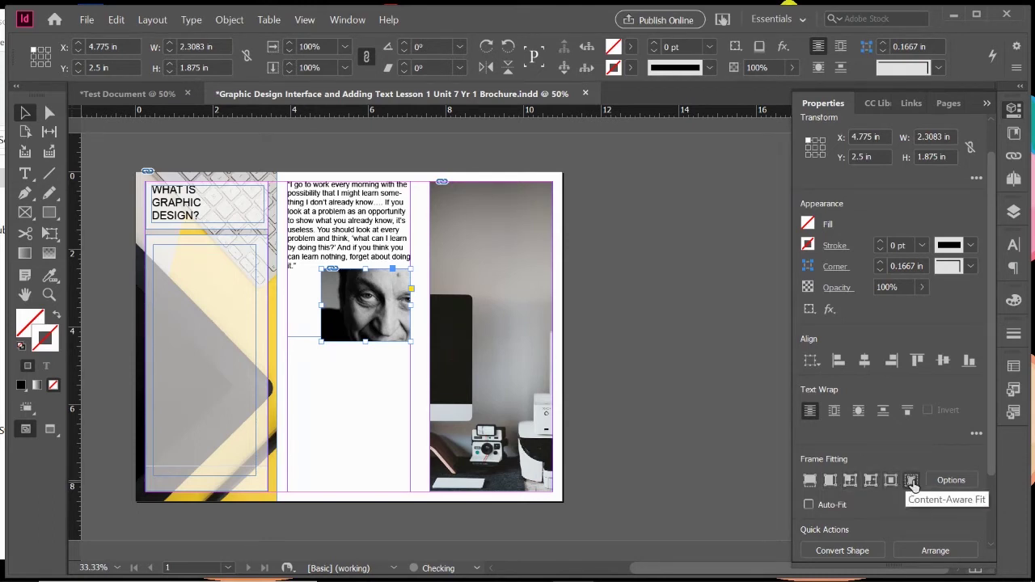
Resize the portrait frame to 2.1333 × 1.75 in and refit it with Fill Frame Proportionally
{"action": "left_click", "coordinate": [807, 480]}
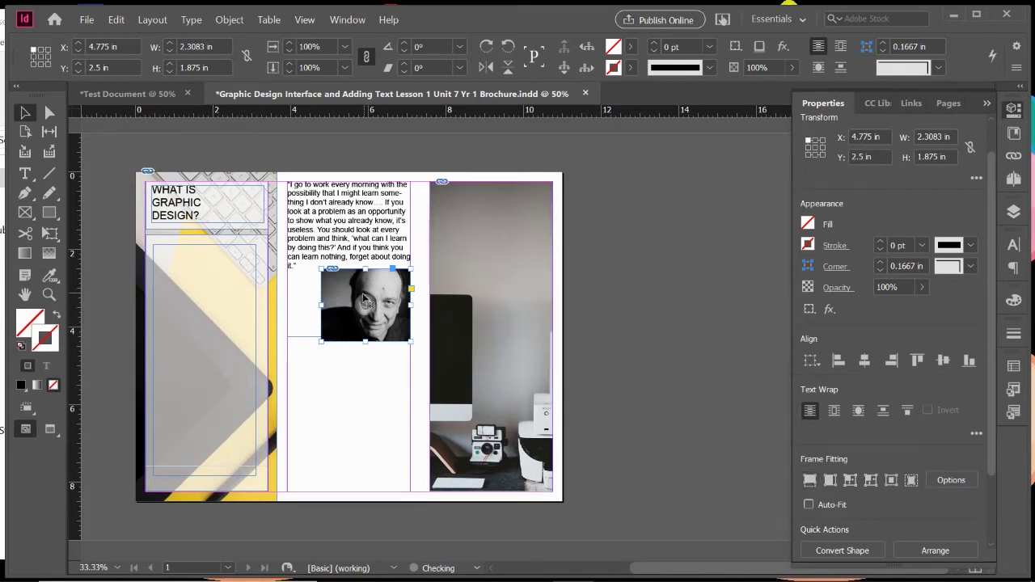
{"action": "left_click_drag", "start_coordinate": [321, 343], "coordinate": [297, 365]}
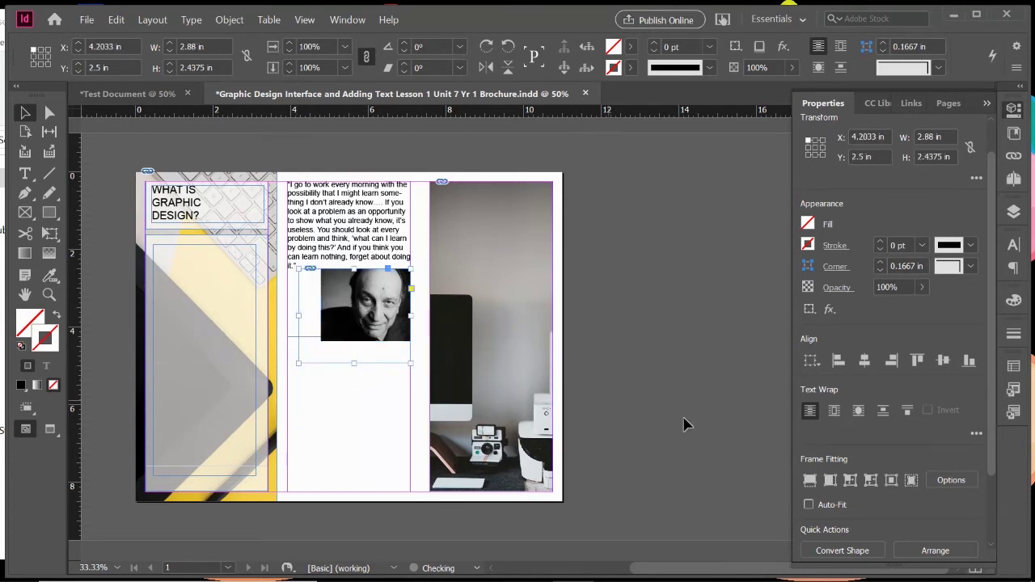
{"action": "left_click", "coordinate": [811, 481]}
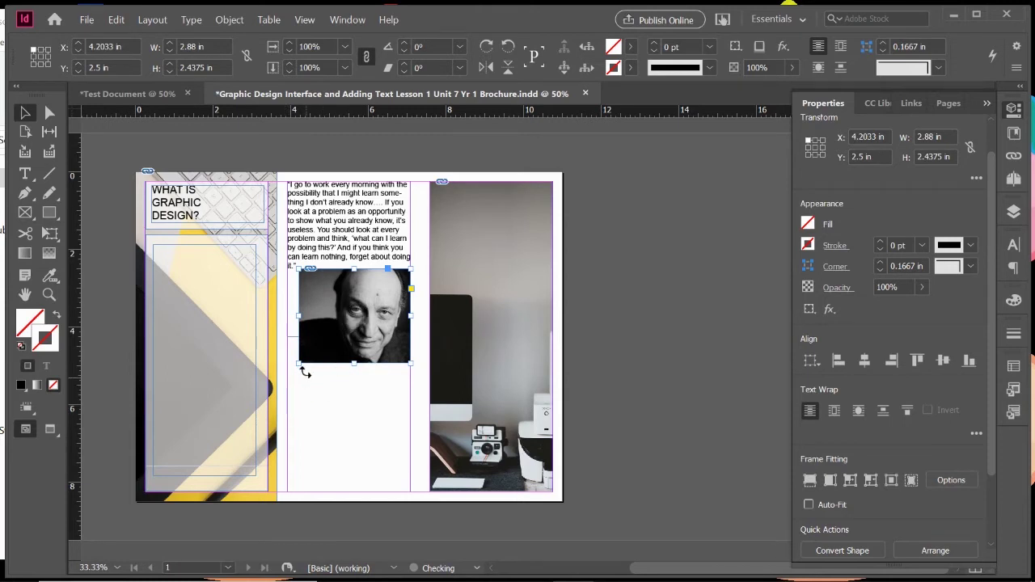
{"action": "left_click_drag", "start_coordinate": [298, 363], "coordinate": [327, 337]}
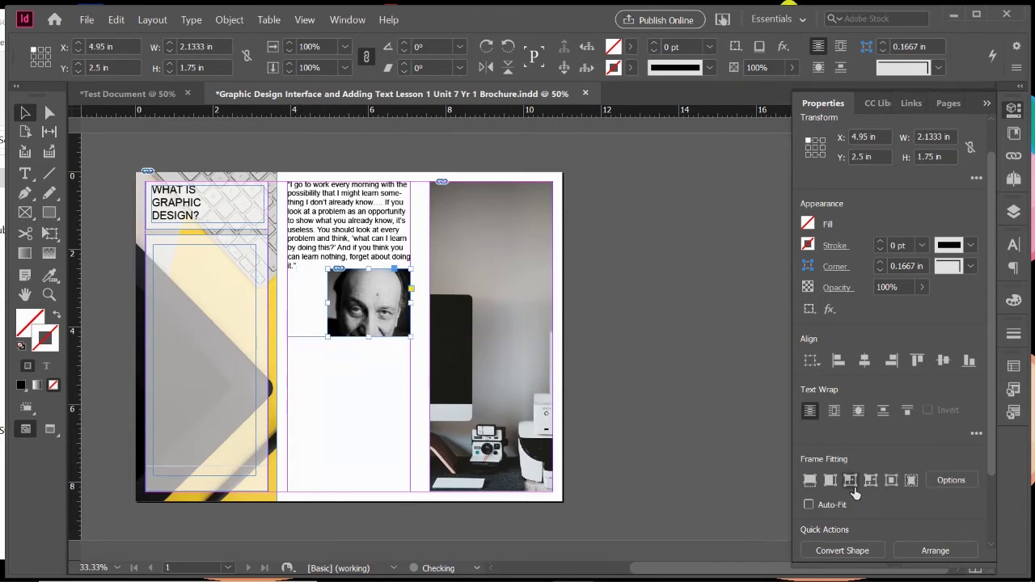
{"action": "left_click", "coordinate": [810, 480]}
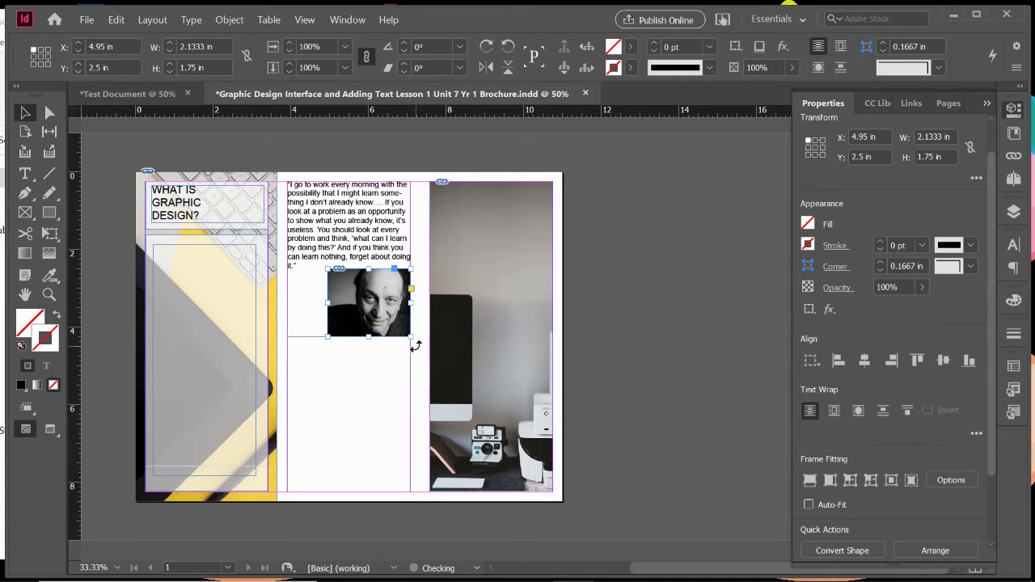
Undo the accidental 29° rotation and trim the portrait frame to 2.1488 × 1.7535 in
{"action": "left_click_drag", "start_coordinate": [417, 349], "coordinate": [390, 375]}
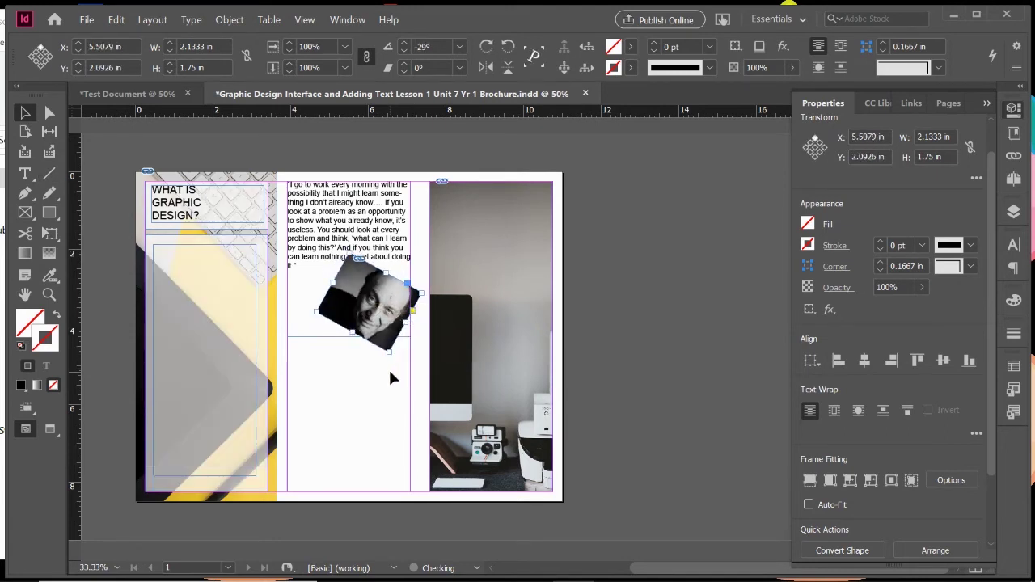
{"action": "key", "text": "ctrl+z"}
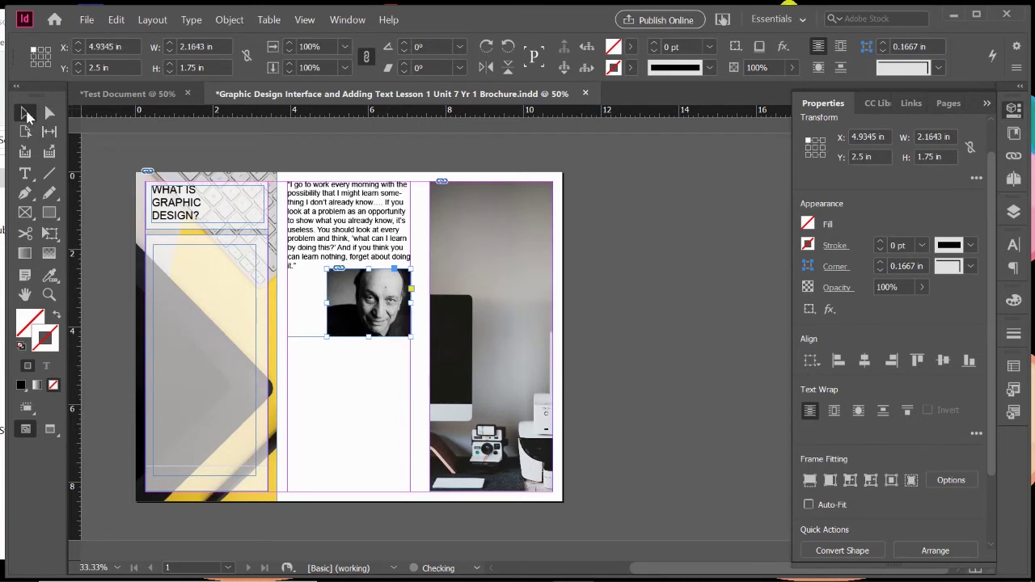
{"action": "left_click", "coordinate": [25, 114]}
{"action": "left_click_drag", "start_coordinate": [326, 337], "coordinate": [308, 350]}
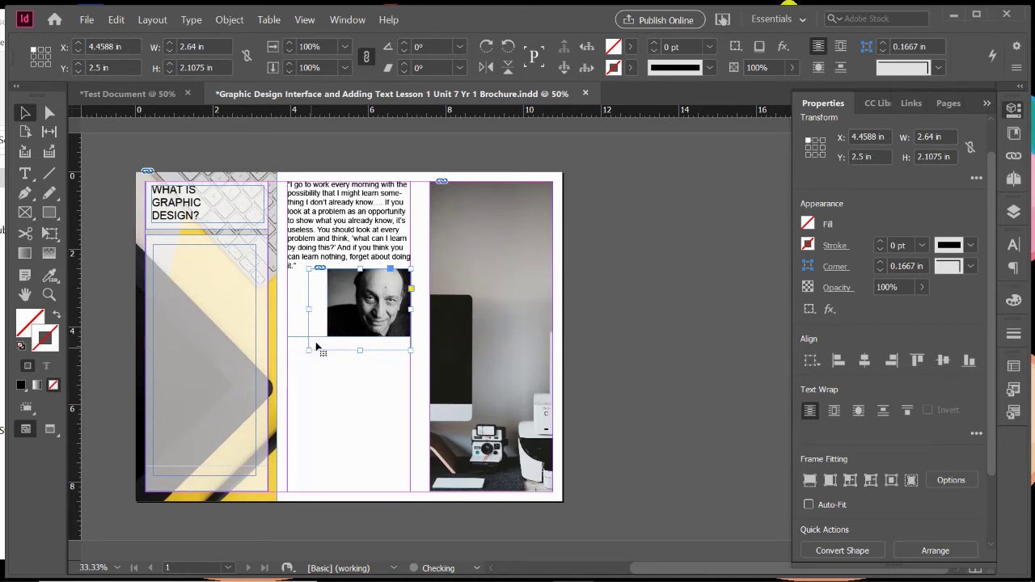
{"action": "left_click_drag", "start_coordinate": [311, 353], "coordinate": [328, 336]}
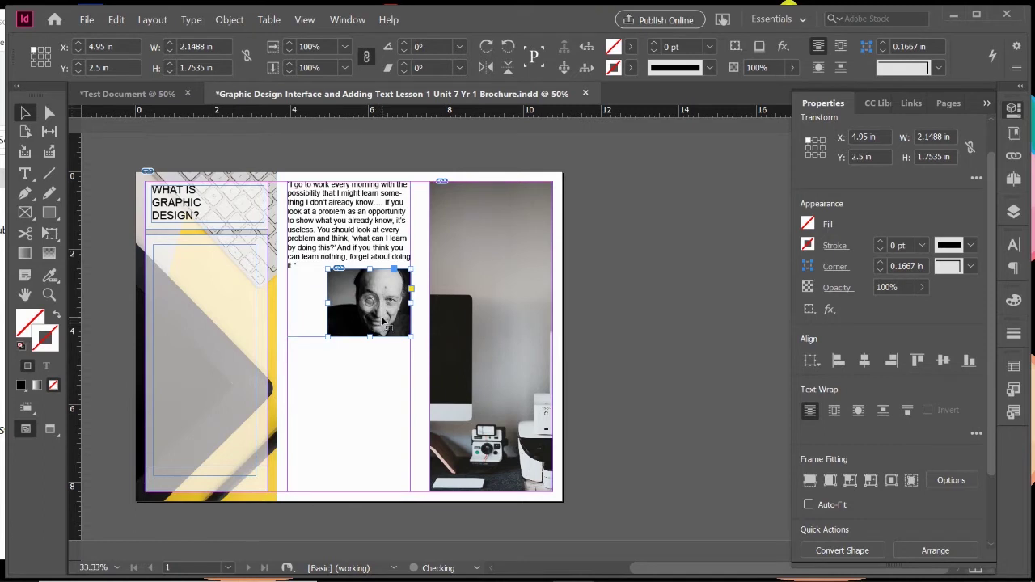
Move the portrait to X 3.9167 in, Y 0.25 in and wrap the quote around its bounding box
{"action": "left_click_drag", "start_coordinate": [383, 322], "coordinate": [385, 257]}
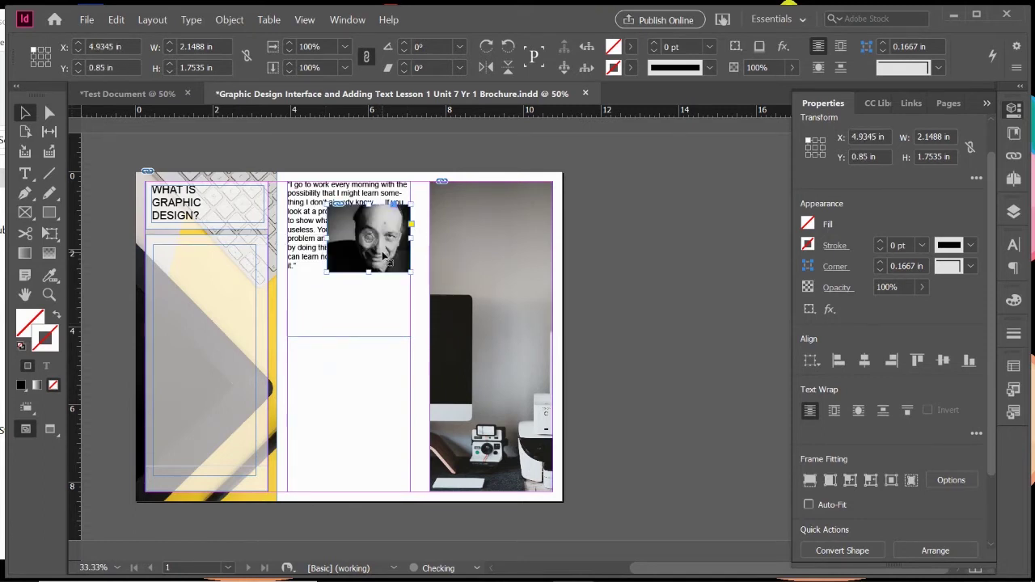
{"action": "left_click_drag", "start_coordinate": [384, 256], "coordinate": [384, 249]}
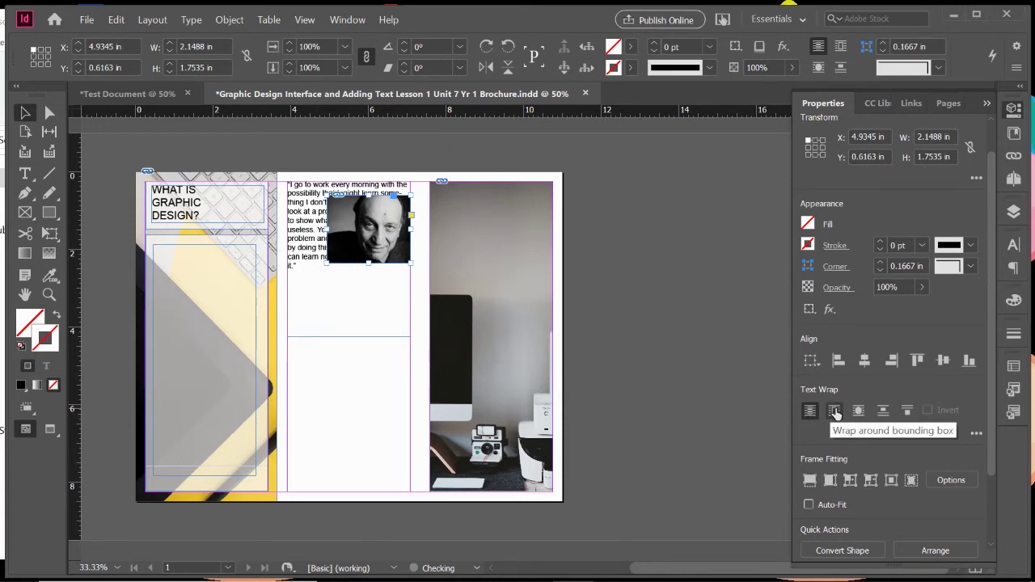
{"action": "left_click", "coordinate": [836, 412]}
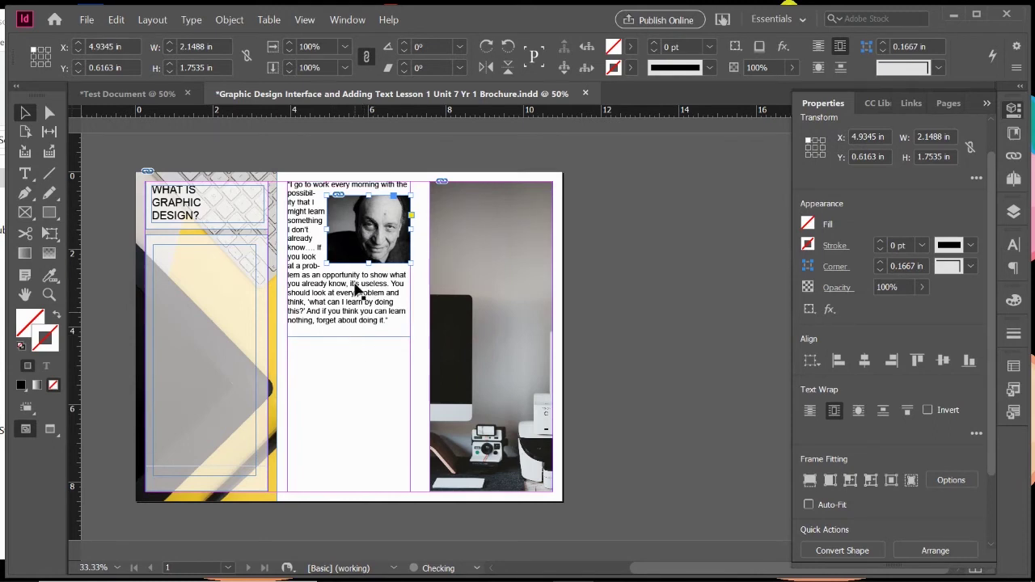
{"action": "left_click_drag", "start_coordinate": [395, 253], "coordinate": [348, 237]}
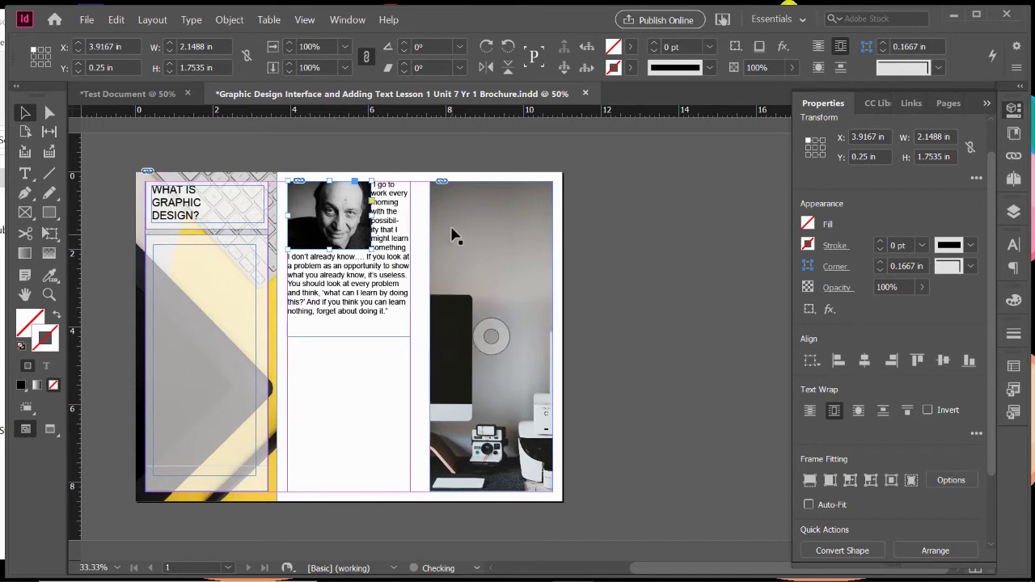
{"action": "left_click", "coordinate": [424, 180]}
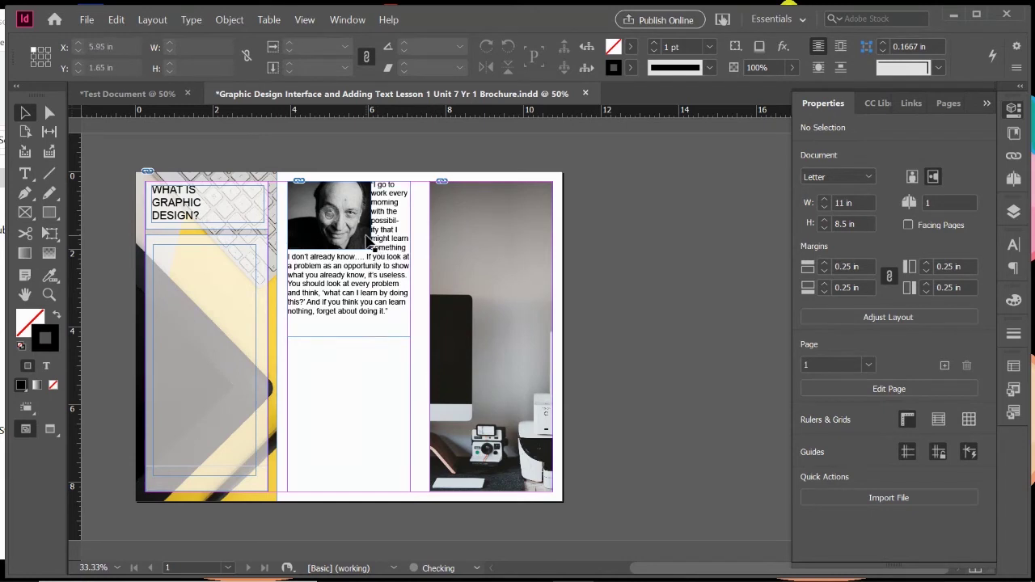
Enlarge the Glaser portrait frame to about 2.28 × 1.9 in so the quote reflows around it
{"action": "left_click", "coordinate": [369, 241]}
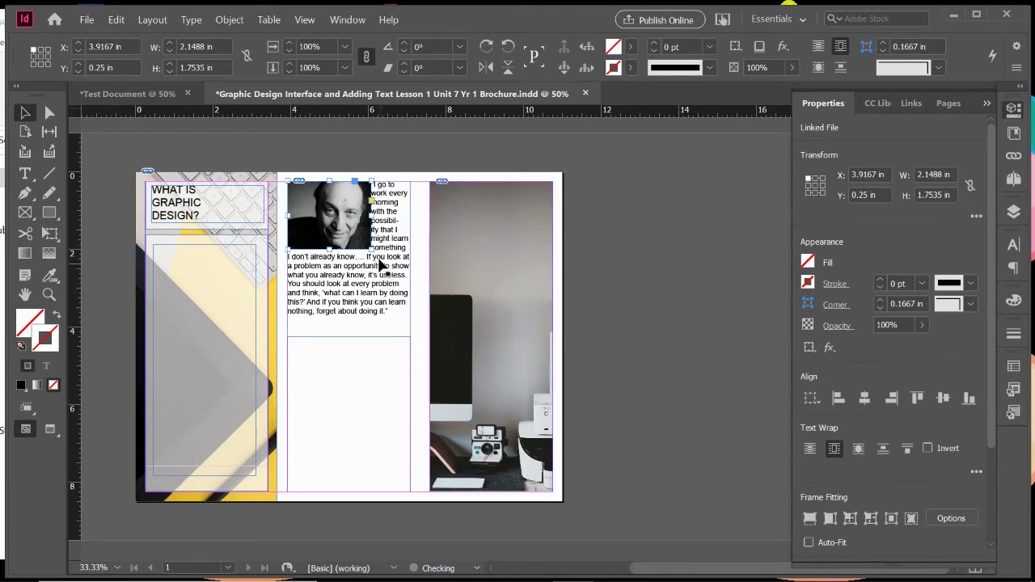
{"action": "left_click_drag", "start_coordinate": [370, 215], "coordinate": [378, 215]}
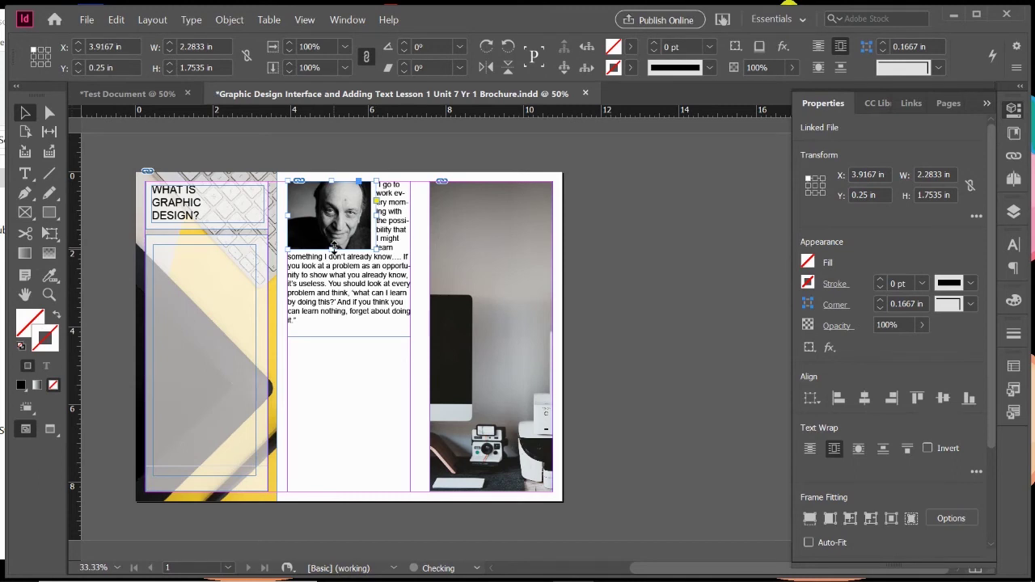
{"action": "left_click_drag", "start_coordinate": [333, 248], "coordinate": [334, 253]}
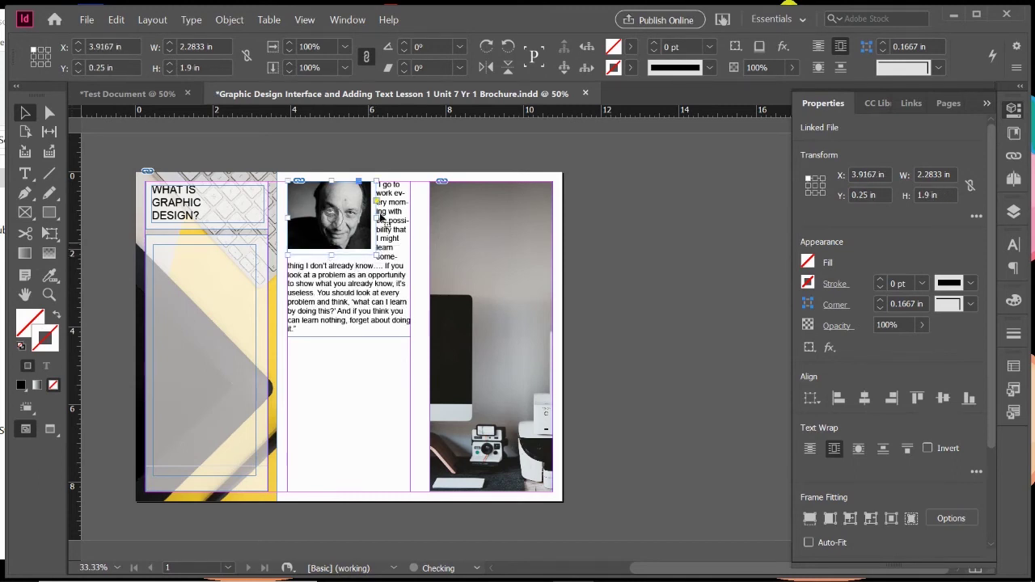
{"action": "left_click", "coordinate": [414, 234]}
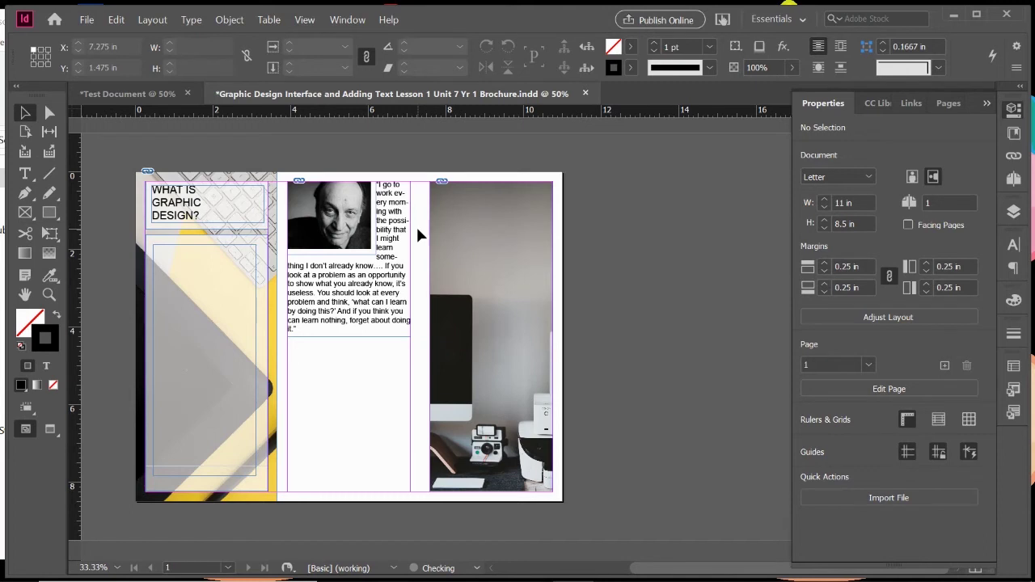
Switch between Preview and Normal screen modes with W, ending with frame edges and guides visible
{"action": "key", "text": "w"}
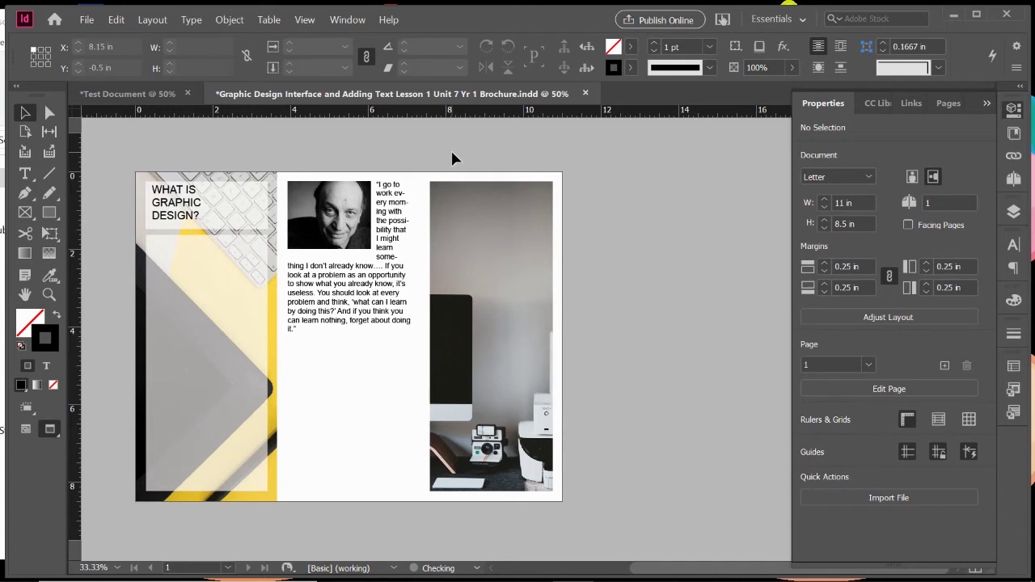
{"action": "key", "text": "w"}
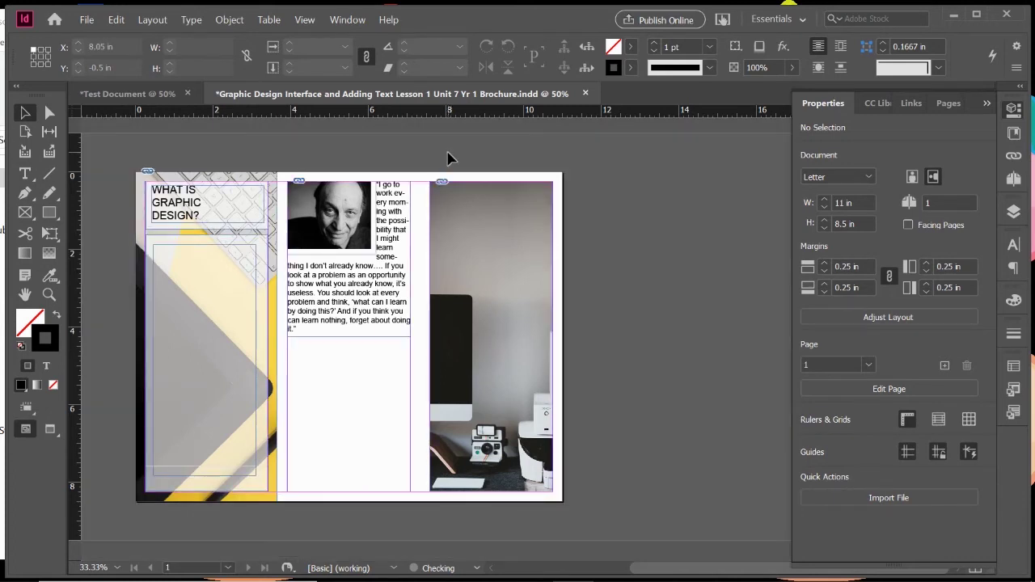
{"action": "key", "text": "w"}
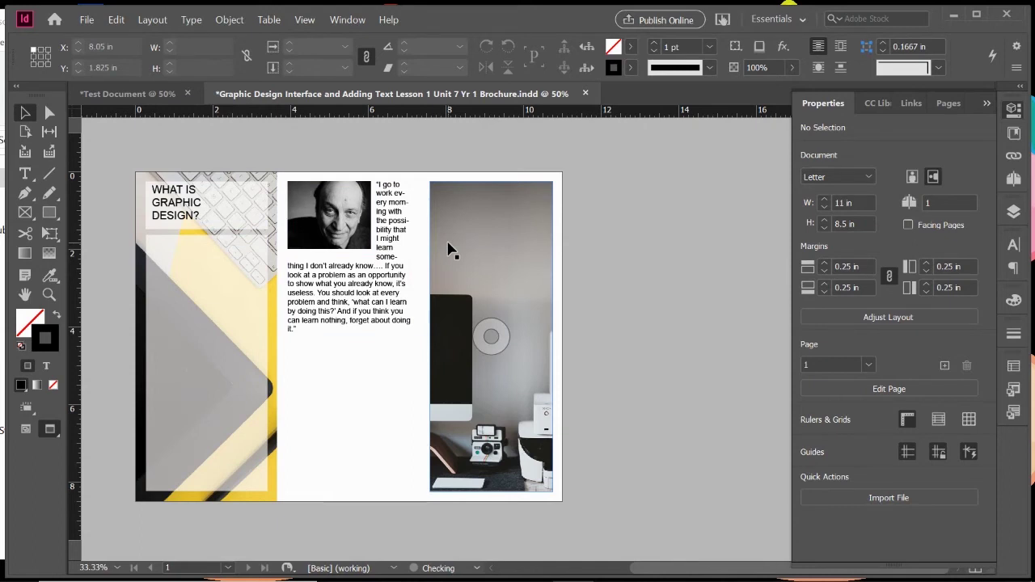
{"action": "key", "text": "w"}
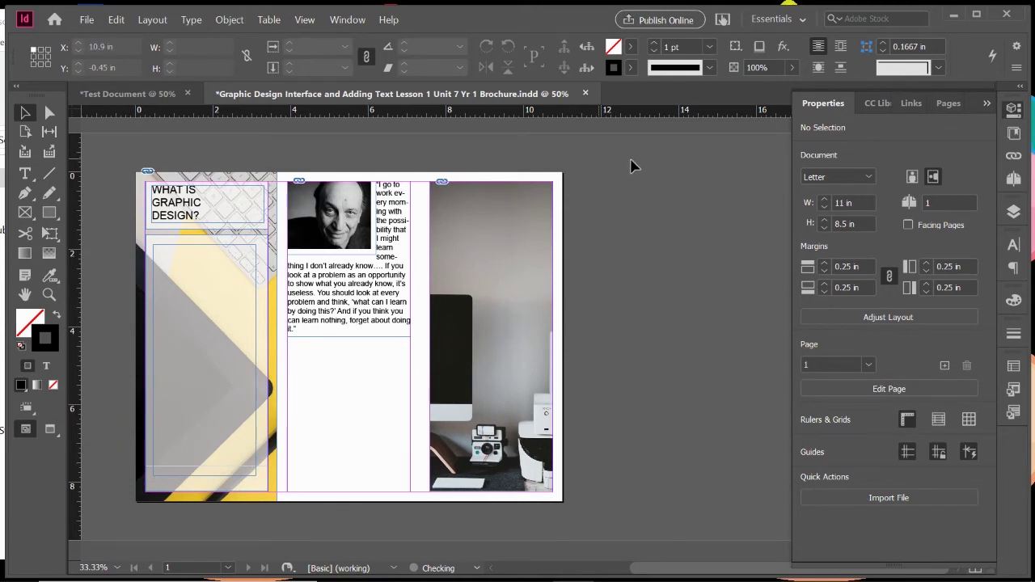
Draw a thin 0.6361 × 4.8436 in bar from the page top, filled yellow C=0 M=0 Y=100 K=0 with no stroke
{"action": "left_click", "coordinate": [275, 356]}
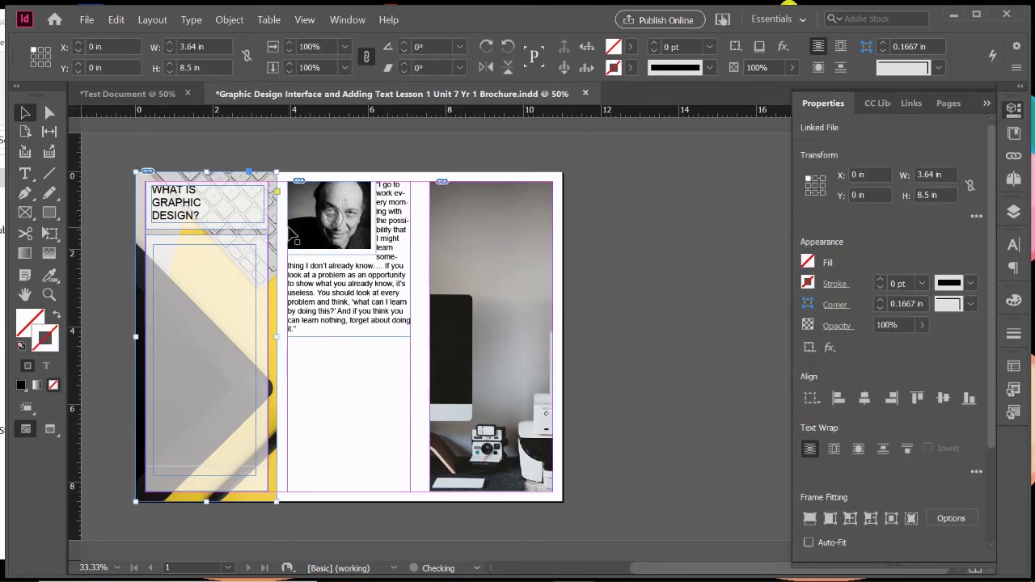
{"action": "left_click", "coordinate": [50, 213]}
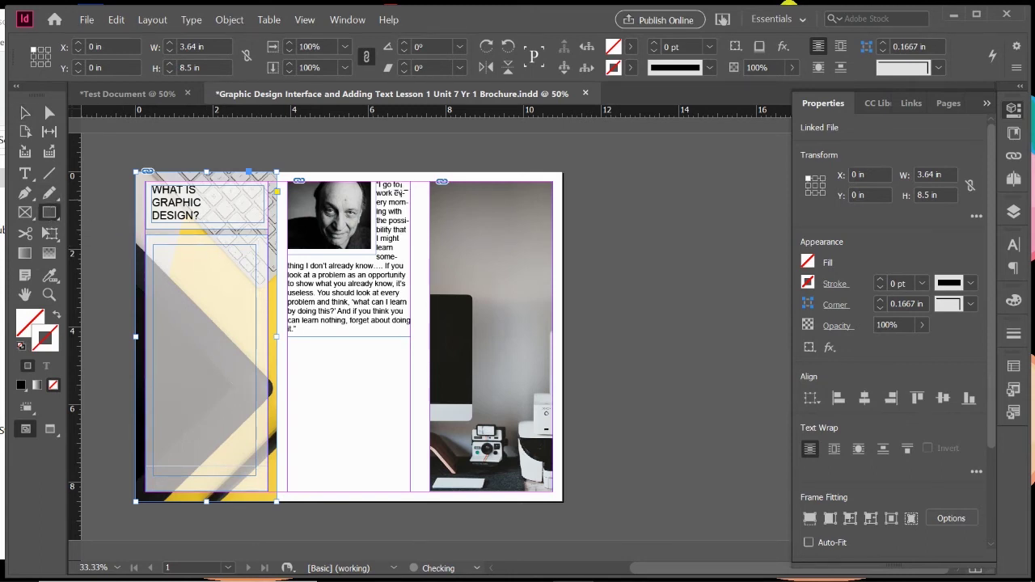
{"action": "mouse_move", "coordinate": [415, 171]}
{"action": "left_mouse_down"}
{"action": "mouse_move", "coordinate": [421, 339]}
{"action": "mouse_move", "coordinate": [442, 362]}
{"action": "left_mouse_up"}
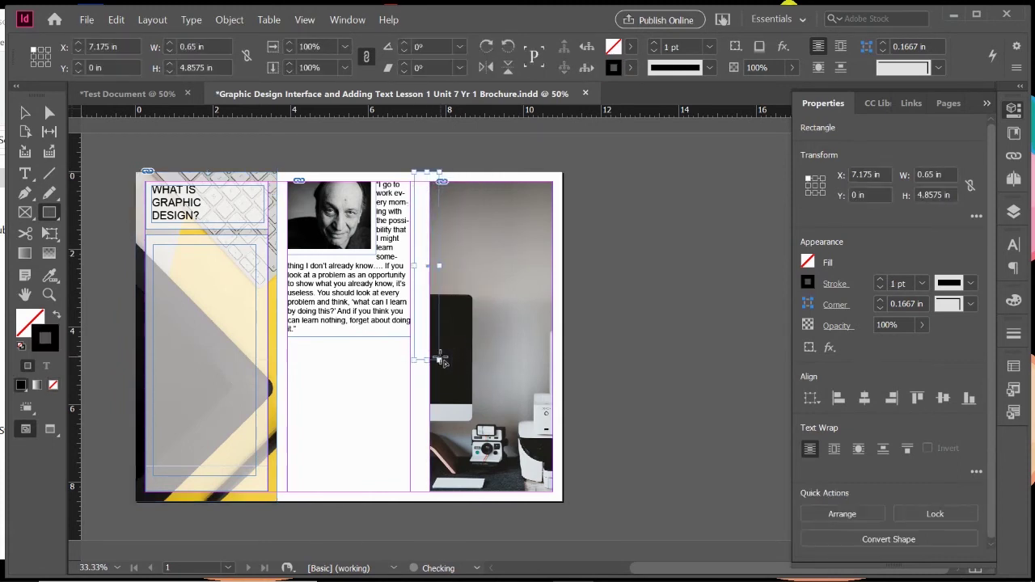
{"action": "left_click", "coordinate": [57, 315]}
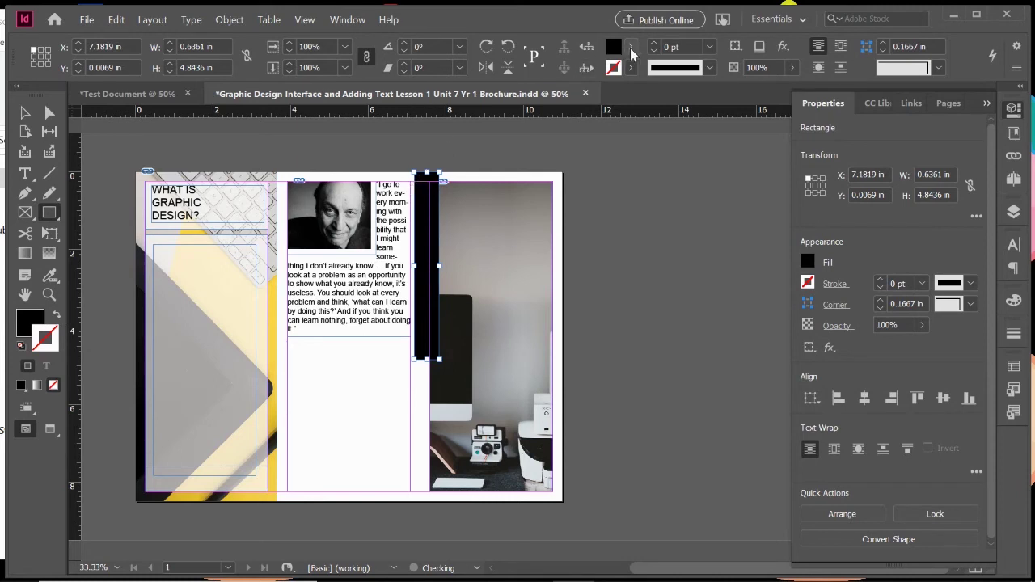
{"action": "left_click", "coordinate": [809, 262]}
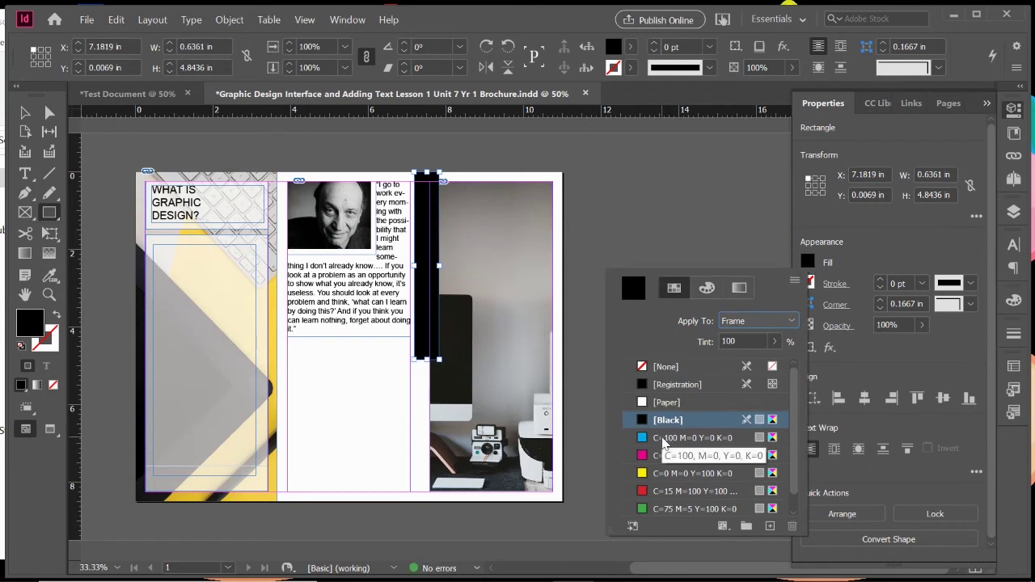
{"action": "left_click", "coordinate": [679, 473]}
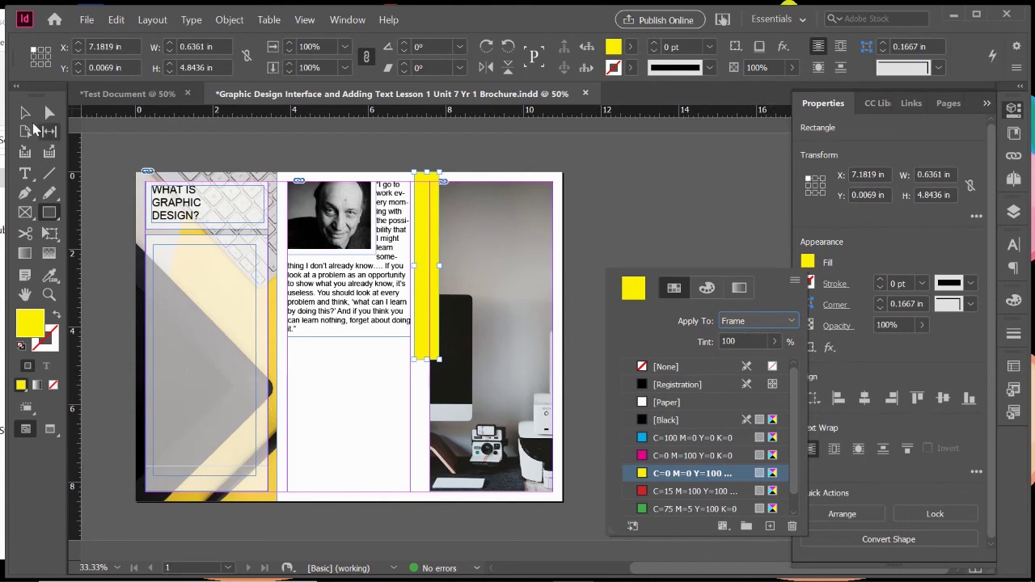
{"action": "left_click", "coordinate": [444, 166]}
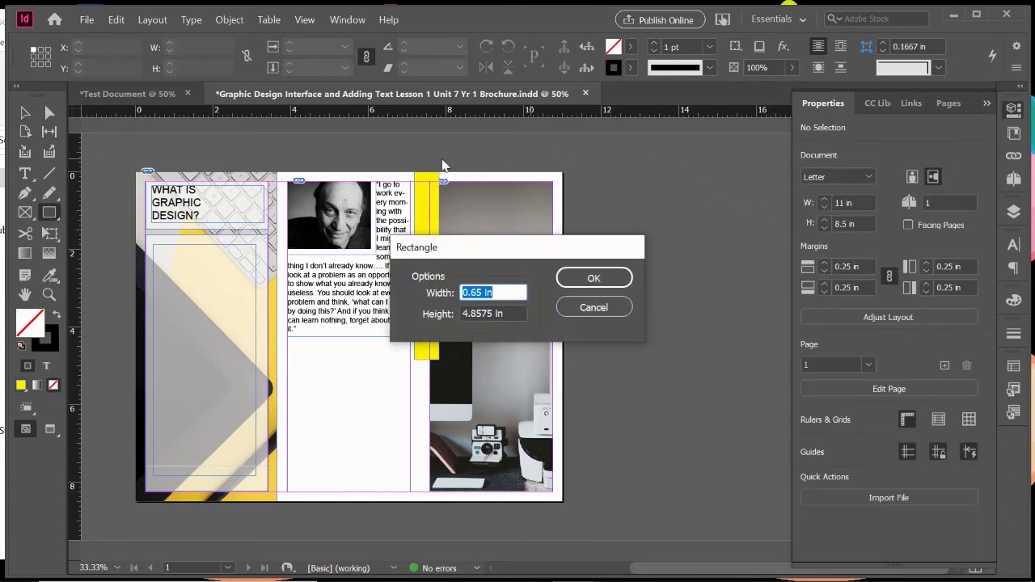
{"action": "left_click", "coordinate": [598, 308]}
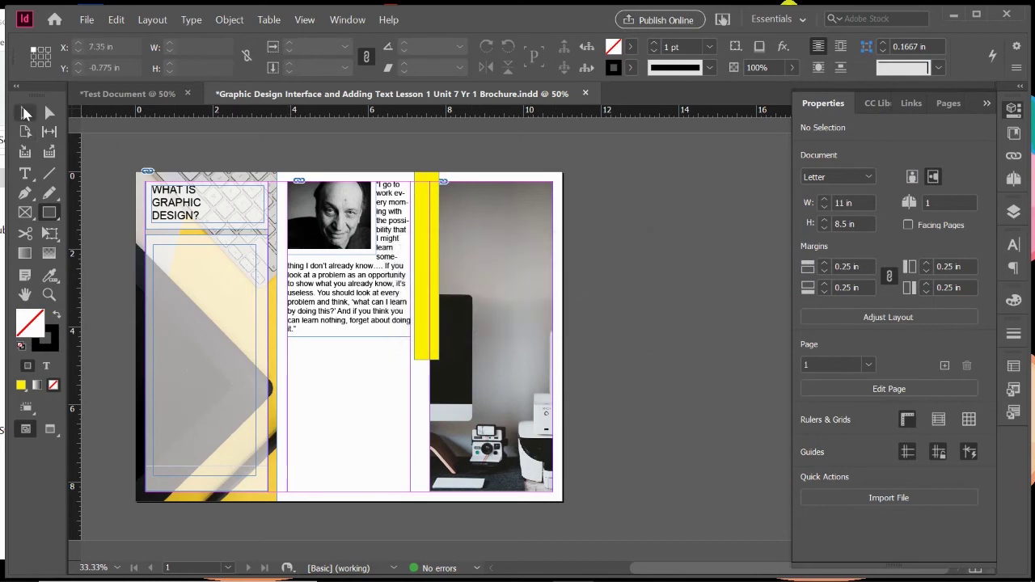
{"action": "left_click", "coordinate": [25, 113]}
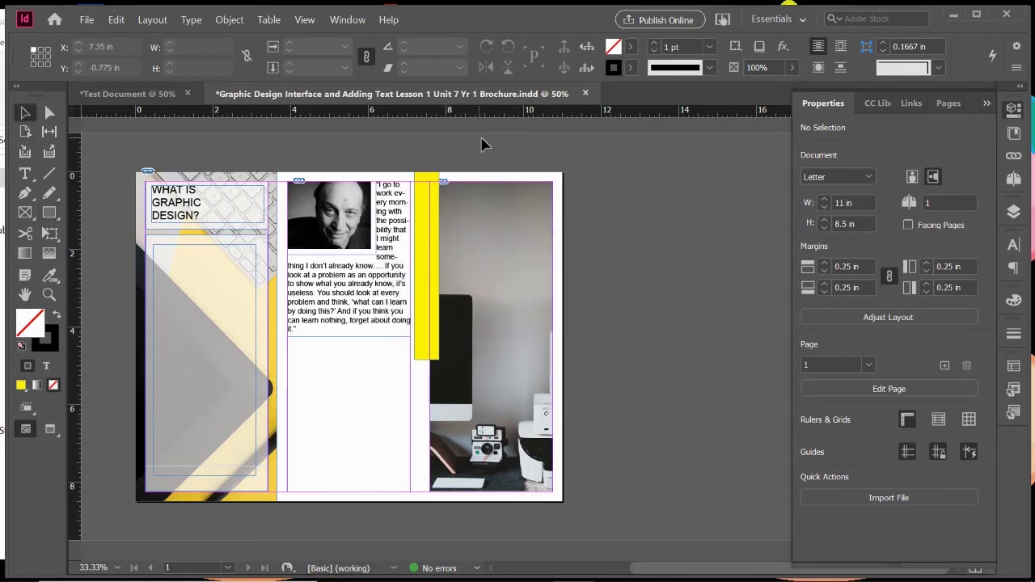
{"action": "left_click", "coordinate": [422, 233]}
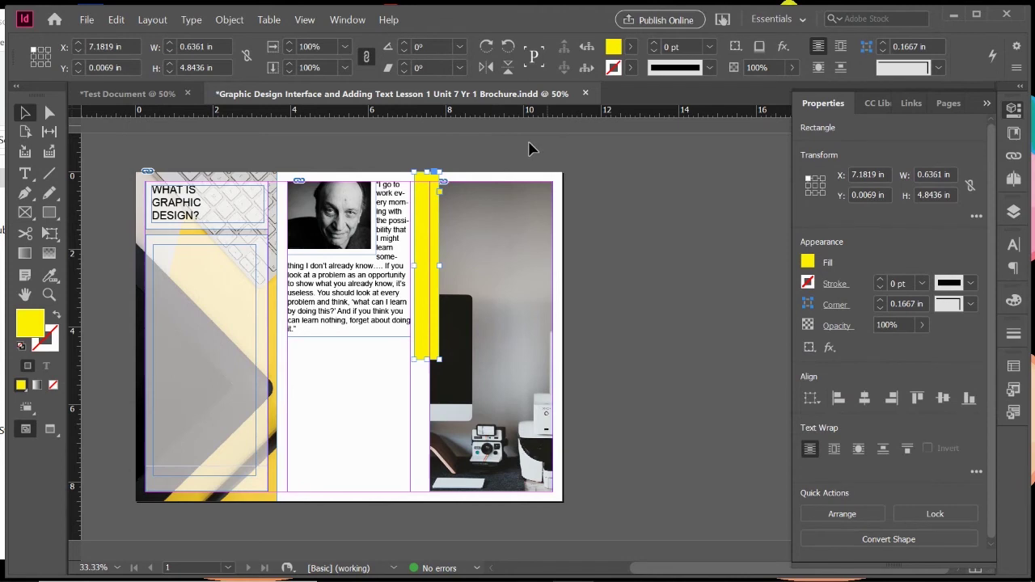
{"action": "left_click", "coordinate": [170, 148]}
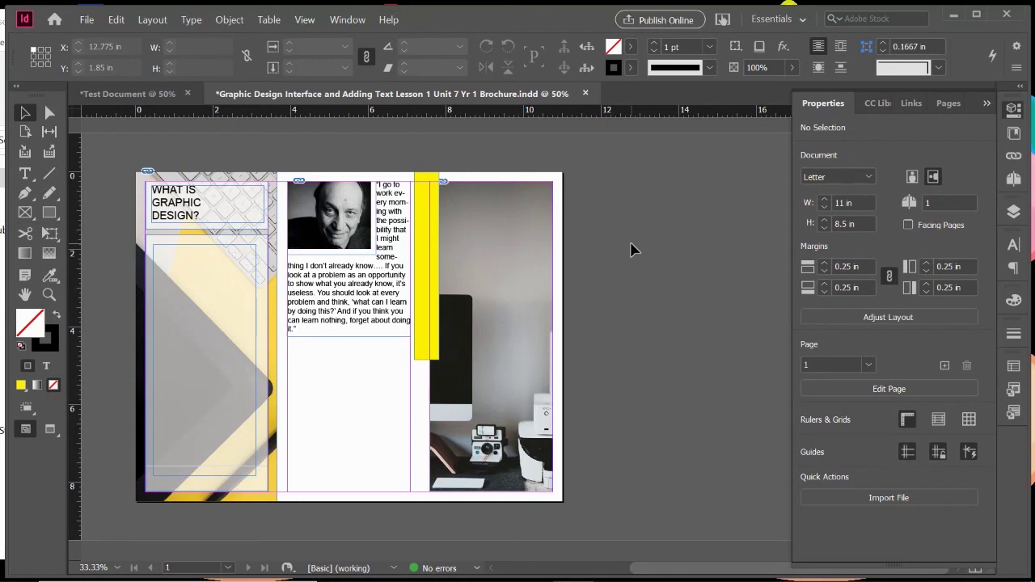
In the Layers panel, move Glaser.jpeg below the quote text frame
{"action": "left_click", "coordinate": [987, 104]}
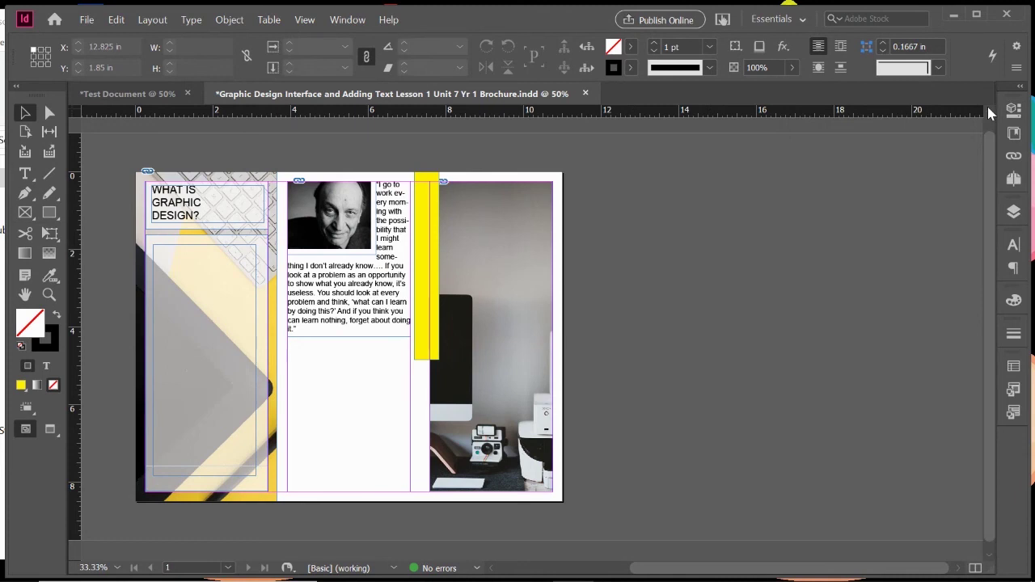
{"action": "left_click", "coordinate": [1013, 212]}
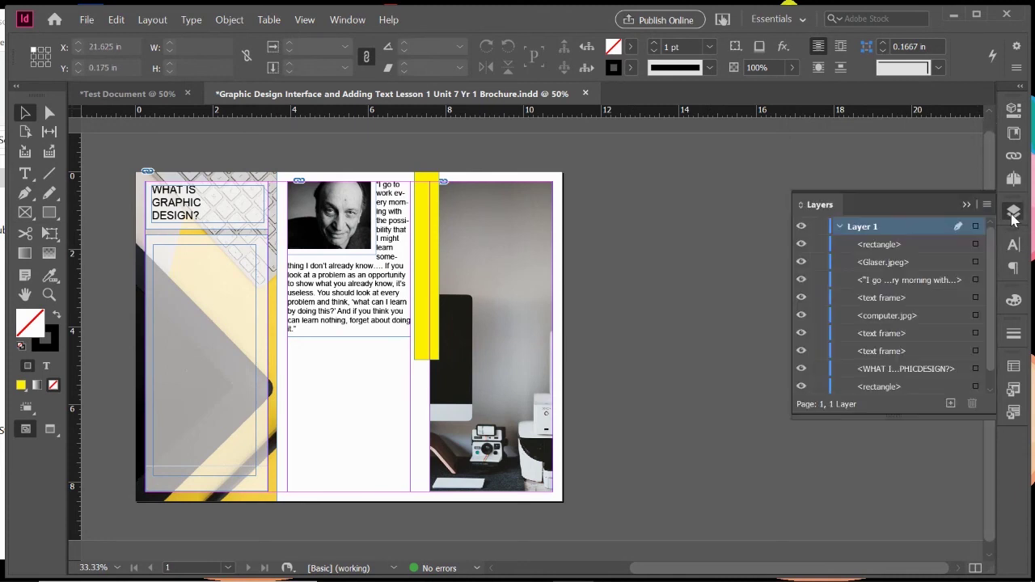
{"action": "left_click", "coordinate": [839, 227]}
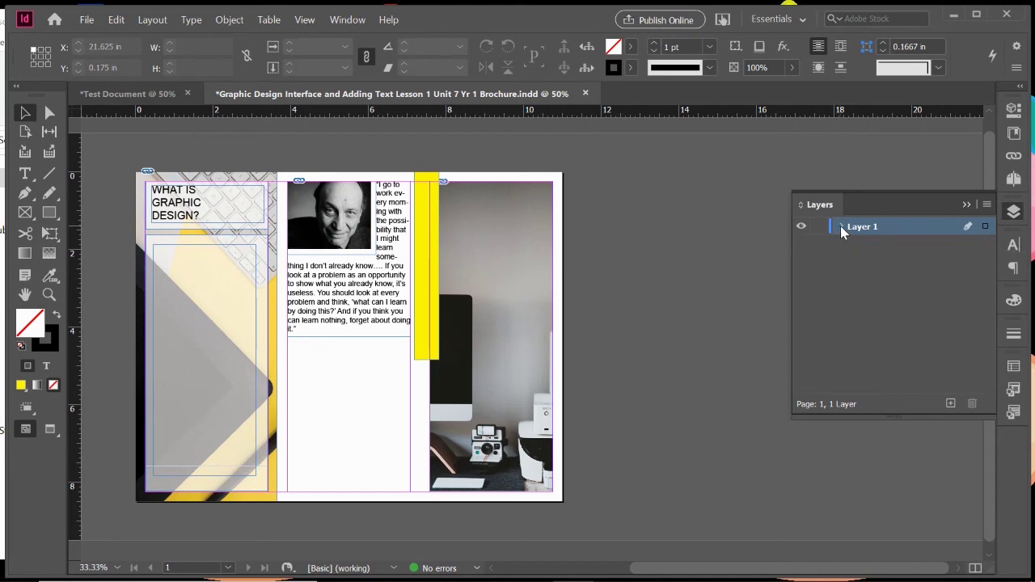
{"action": "left_click", "coordinate": [841, 226]}
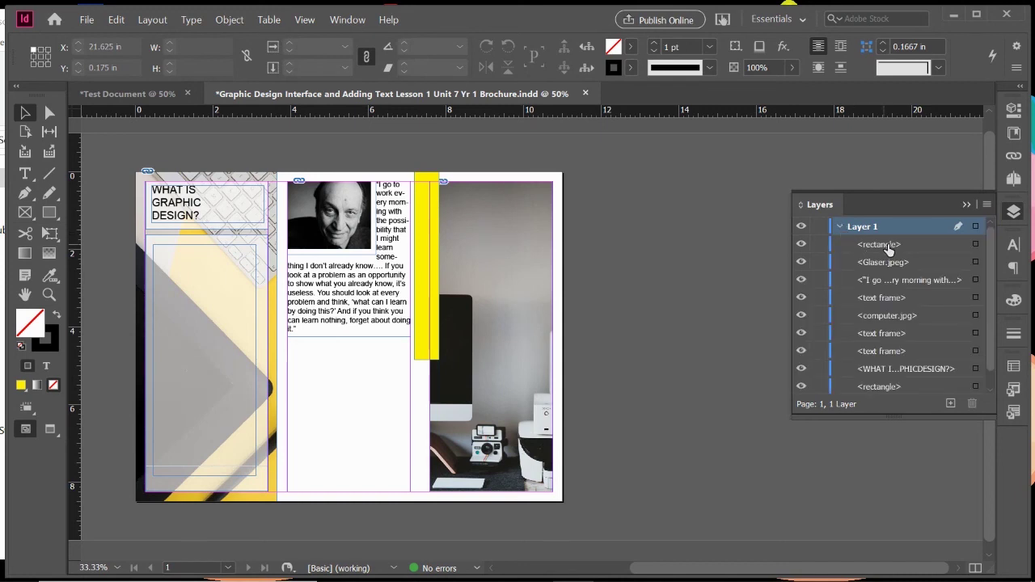
{"action": "left_click", "coordinate": [328, 214]}
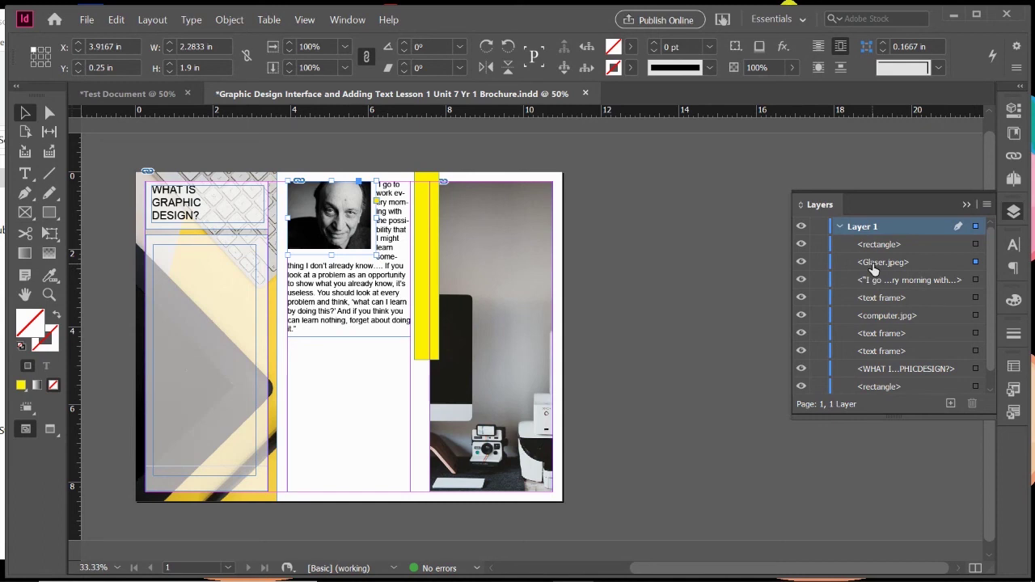
{"action": "left_click_drag", "start_coordinate": [874, 268], "coordinate": [877, 300]}
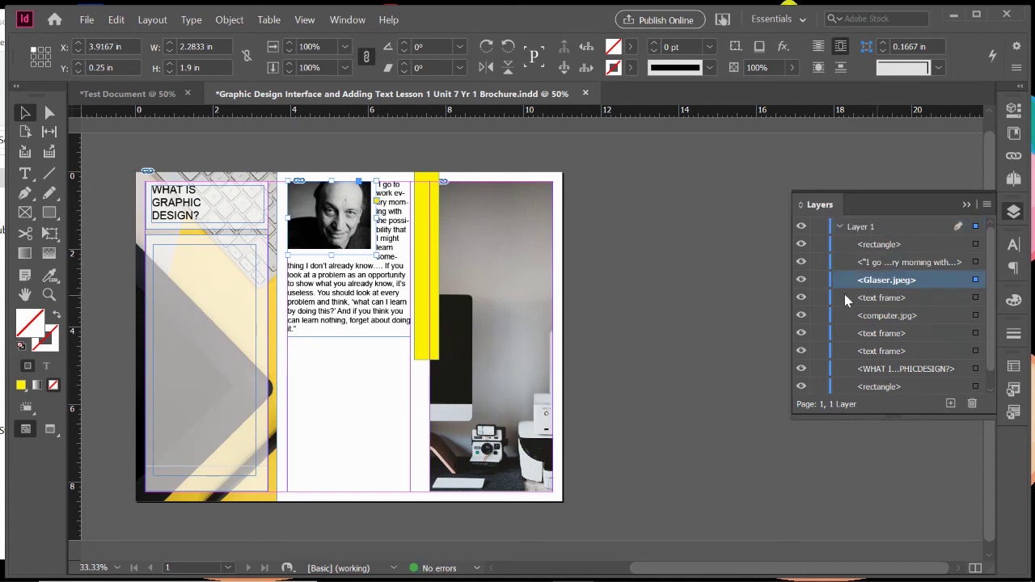
Move the yellow bar's <rectangle> row below <computer.jpg> so the photo overlaps it
{"action": "left_click", "coordinate": [423, 248]}
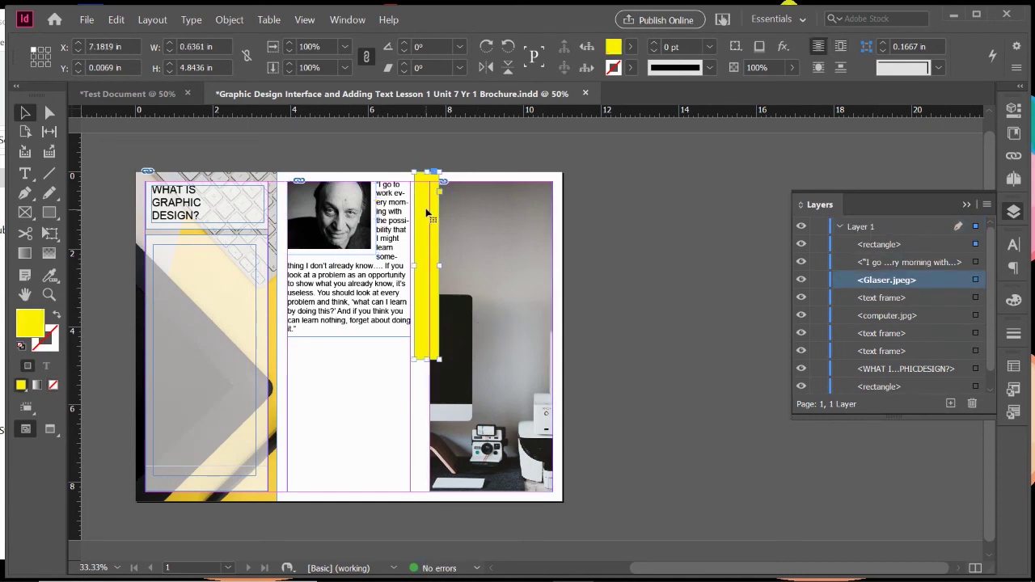
{"action": "left_click", "coordinate": [497, 217]}
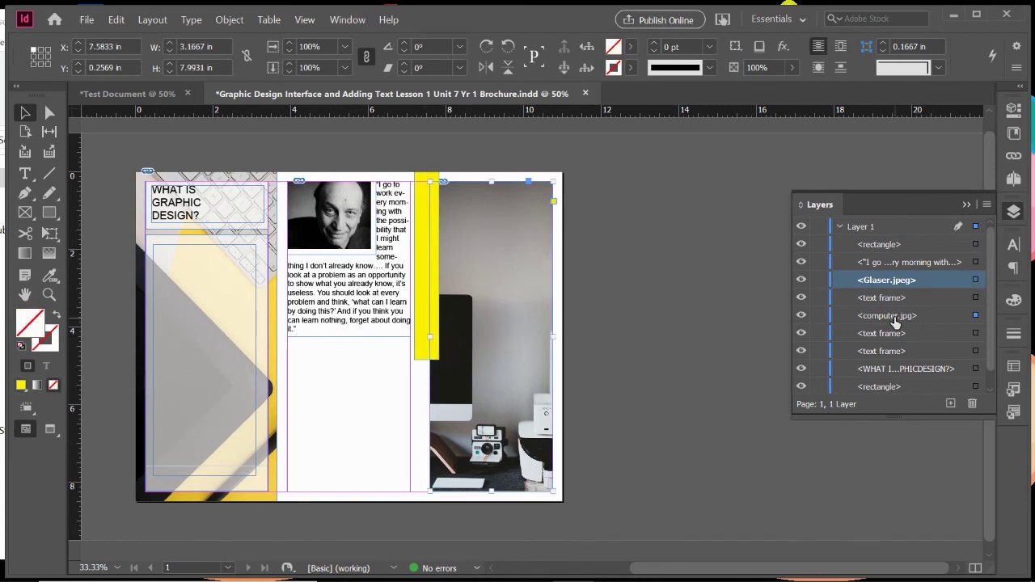
{"action": "left_click", "coordinate": [419, 251]}
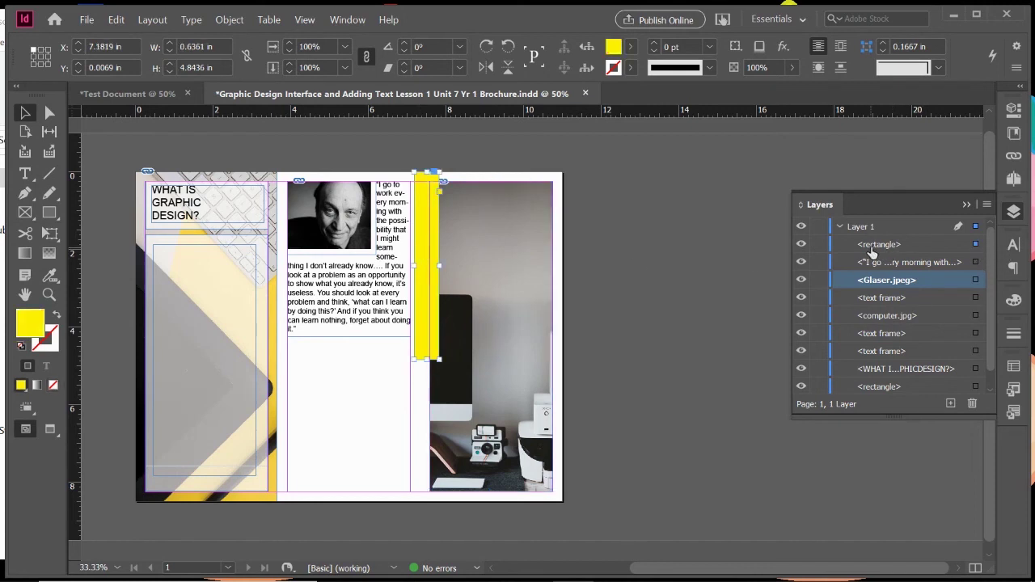
{"action": "left_click_drag", "start_coordinate": [873, 252], "coordinate": [882, 325]}
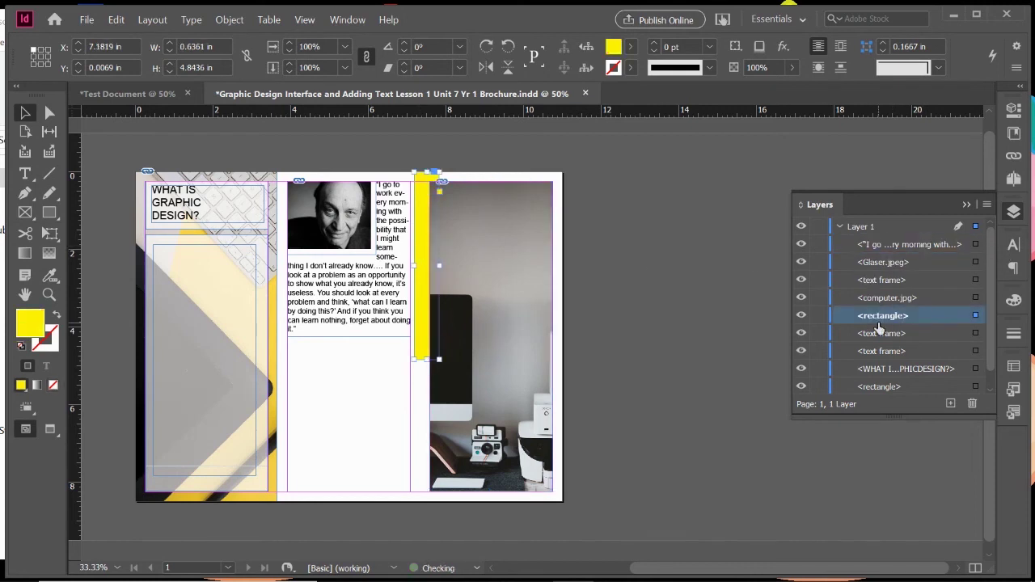
{"action": "left_click", "coordinate": [179, 149]}
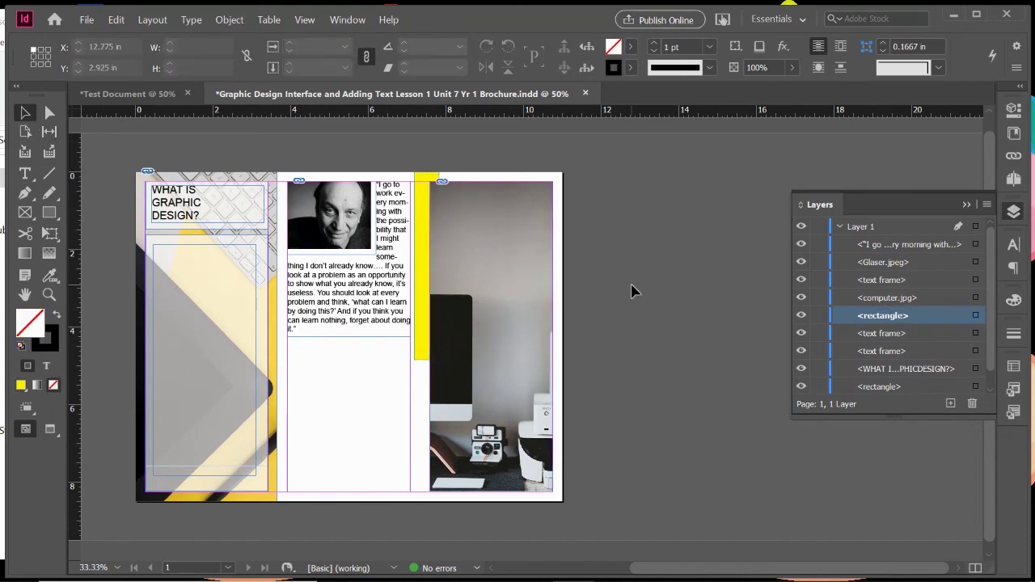
Switch to Preview mode with W and collapse the Layers panel
{"action": "key", "text": "w"}
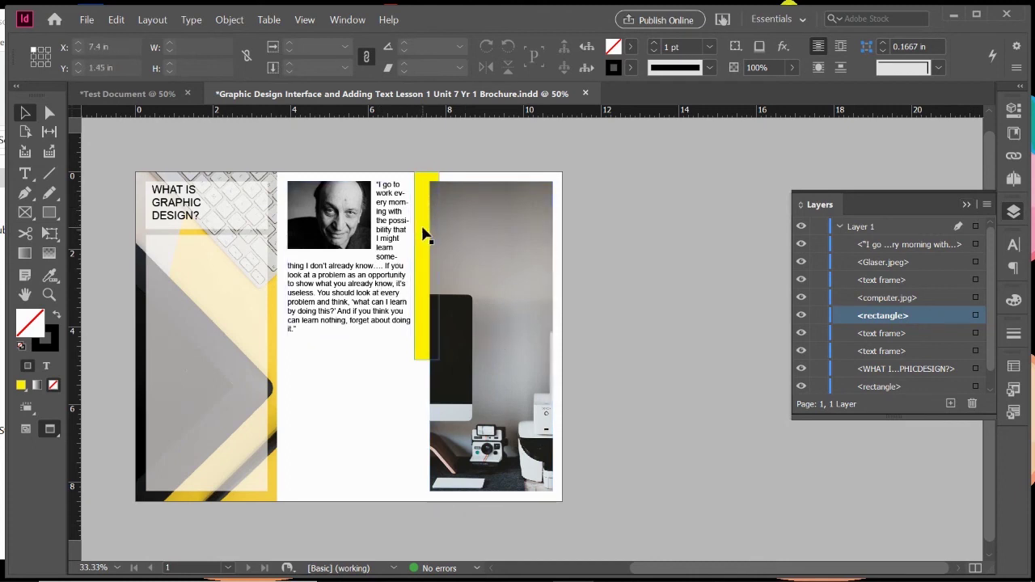
{"action": "left_click", "coordinate": [965, 205]}
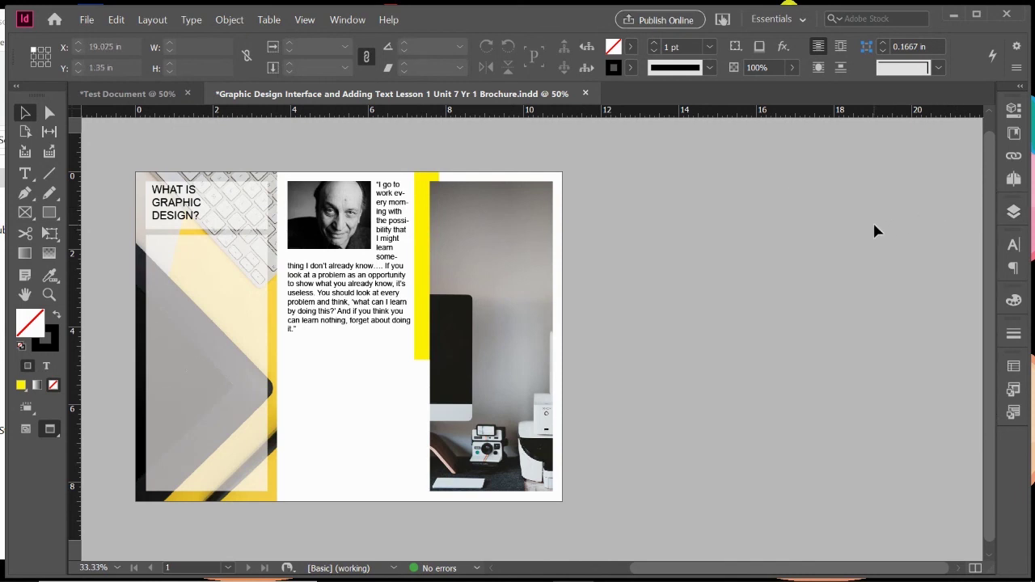